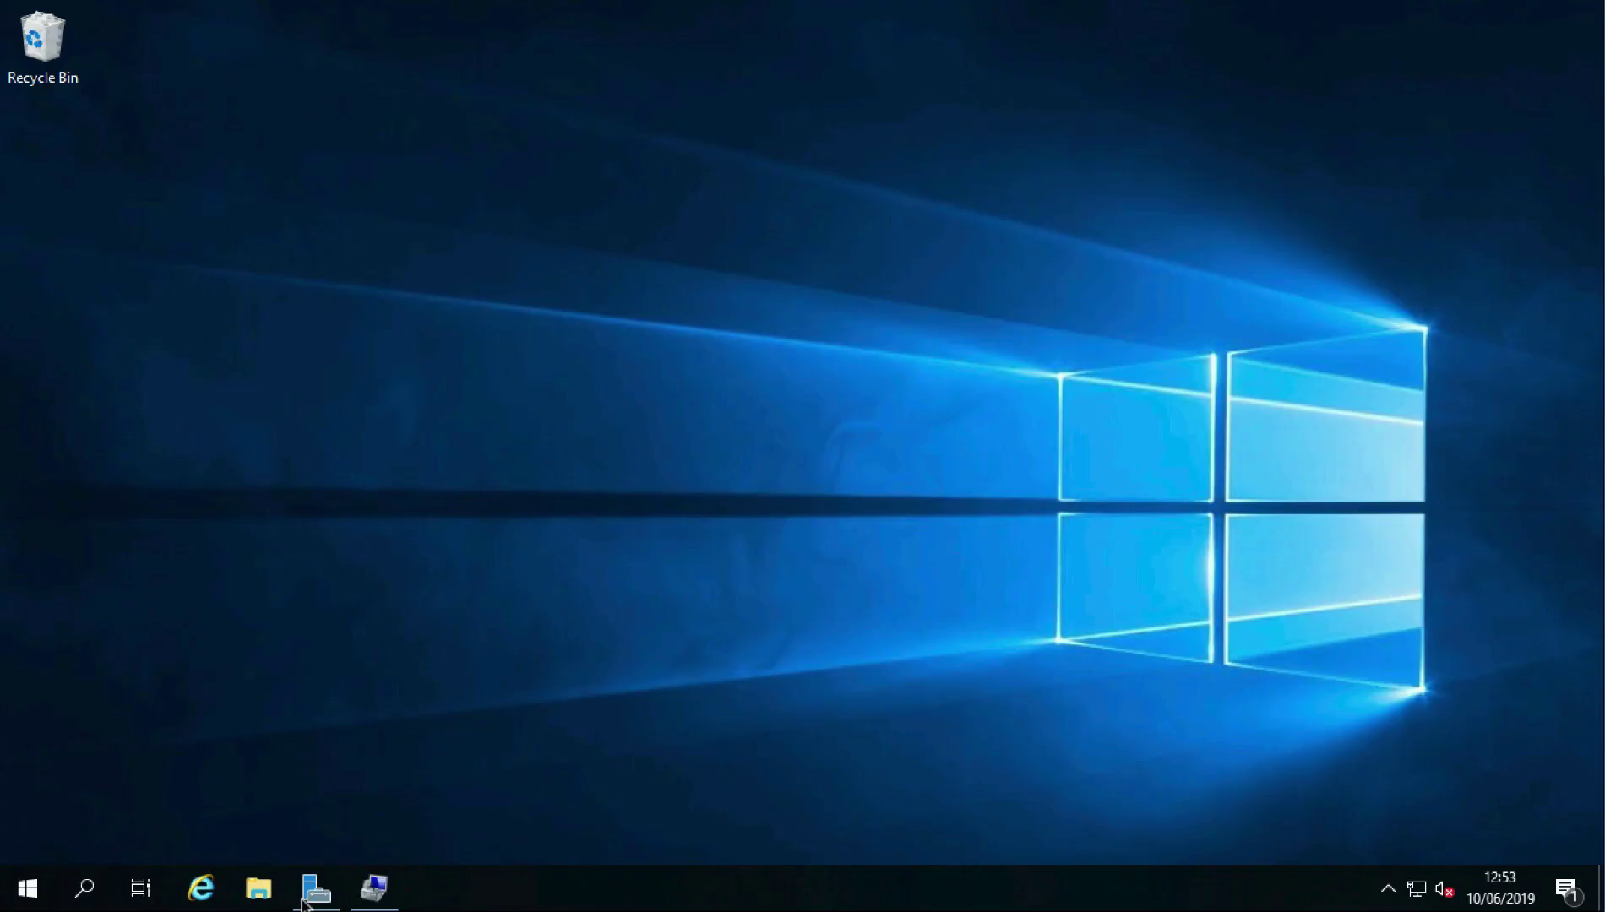
Launch Server Manager from the taskbar to its Dashboard
left_click(315, 889)
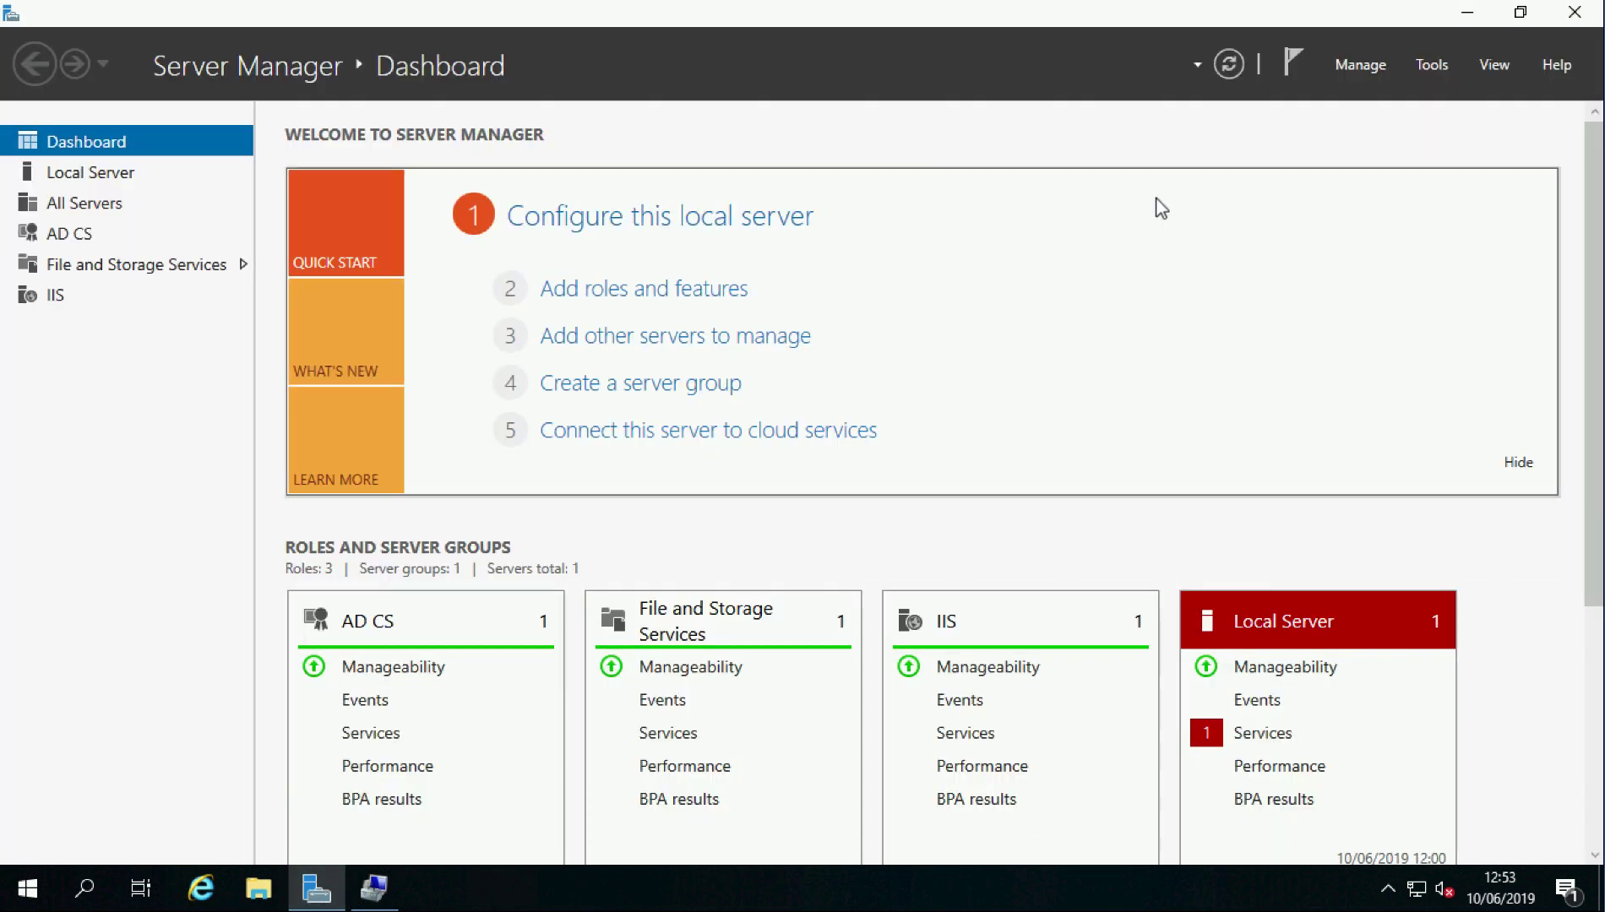
In Add Roles and Features, select the Server for NFS role with its management tools
left_click(1358, 64)
left_click(1382, 96)
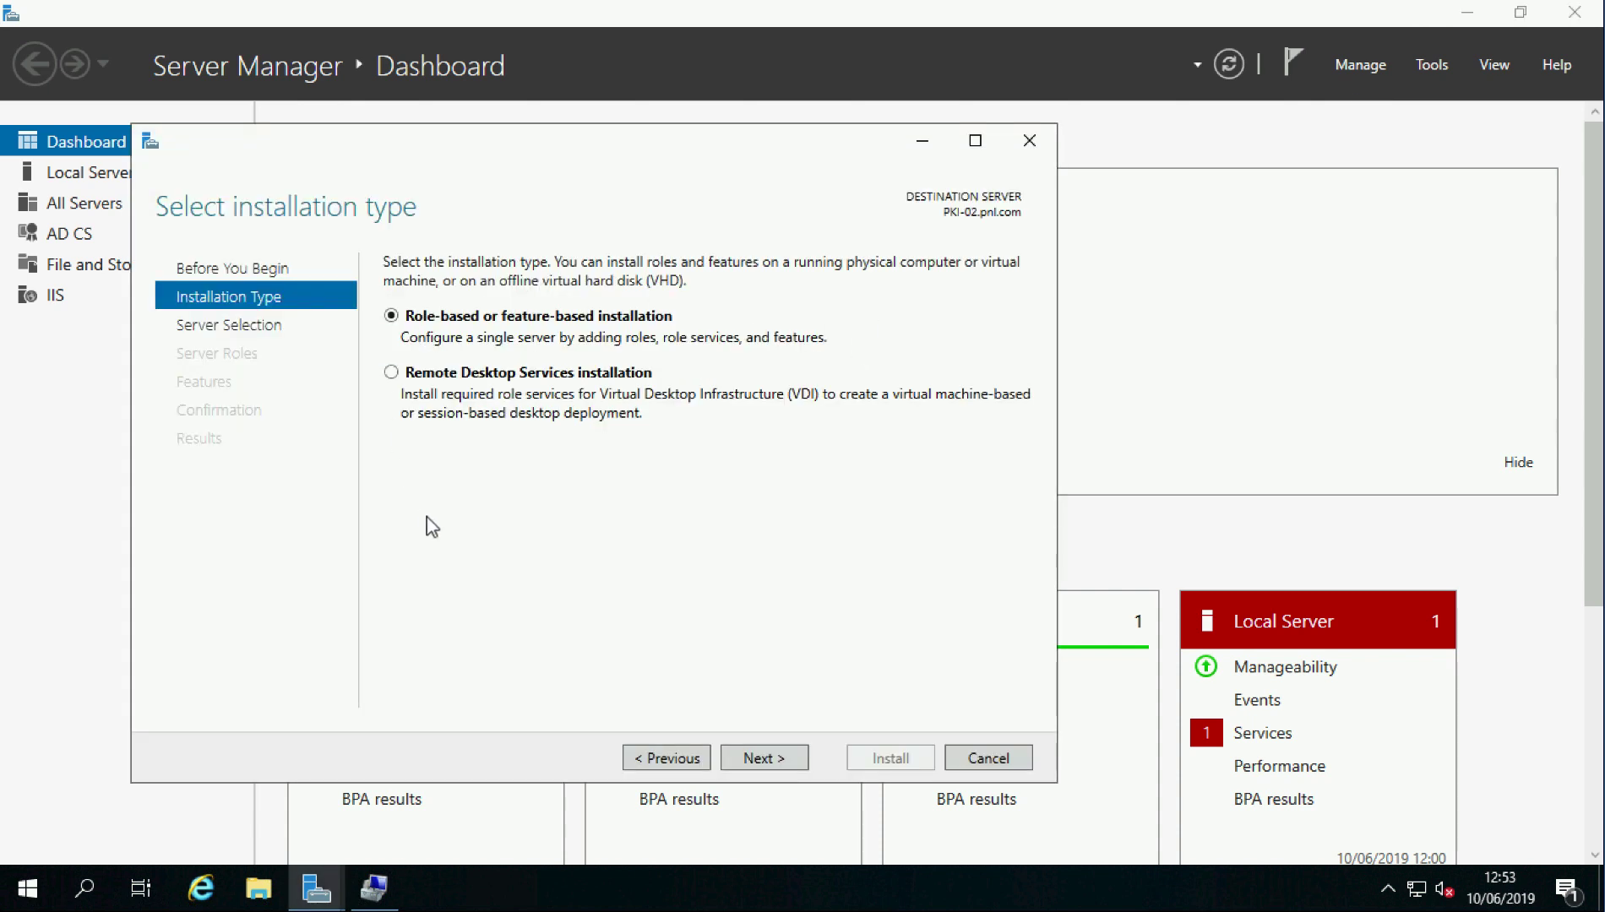
left_click(751, 759)
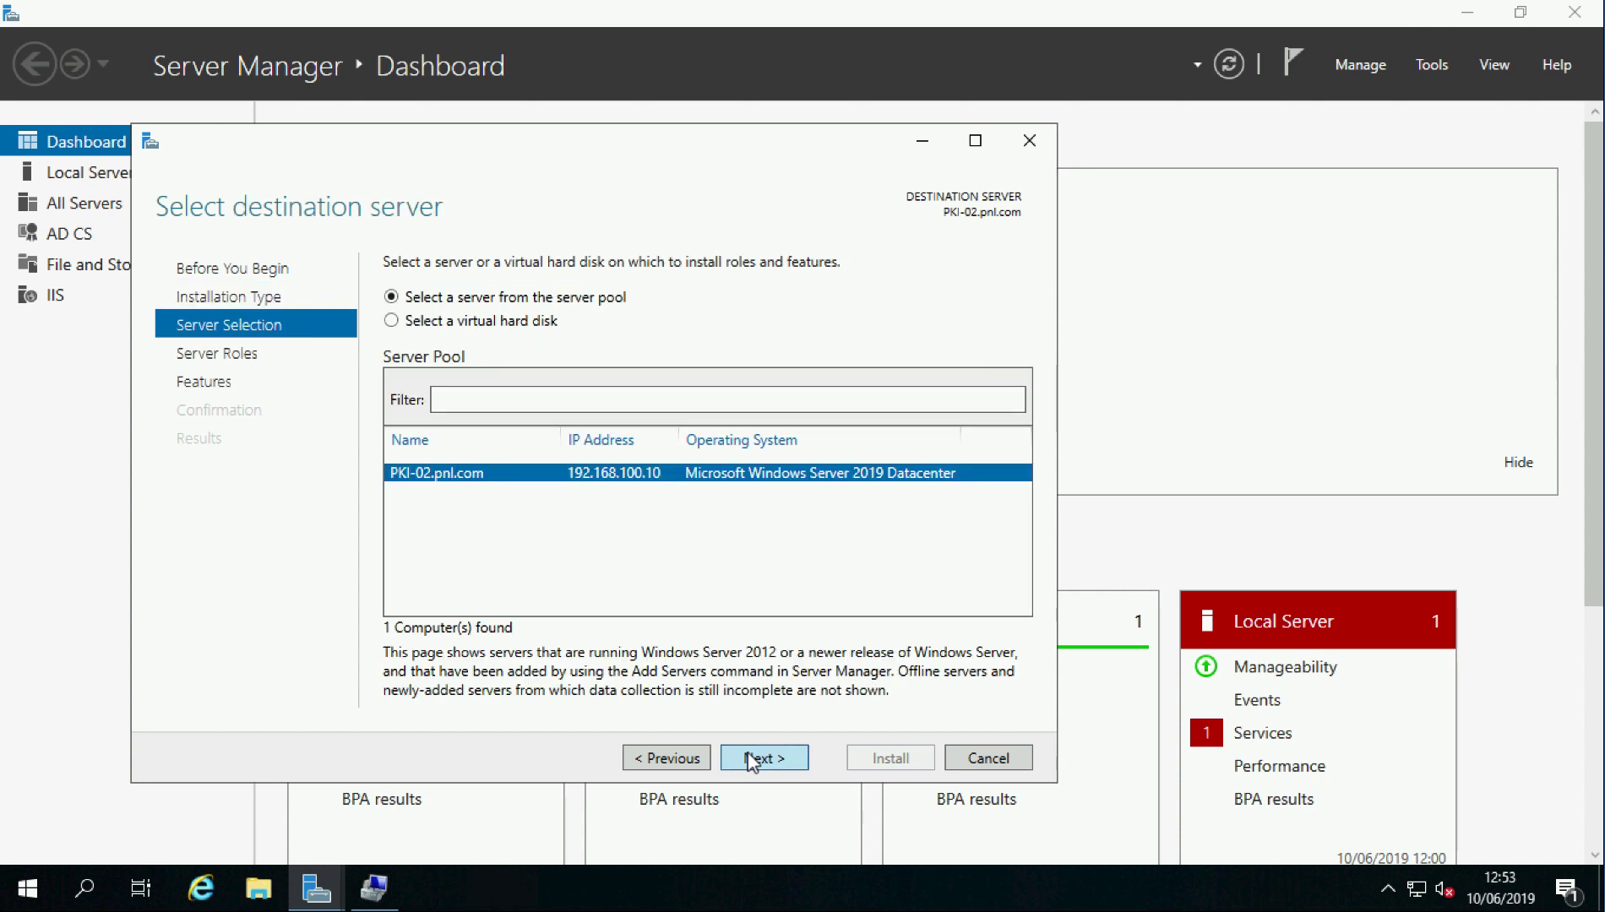
left_click(751, 758)
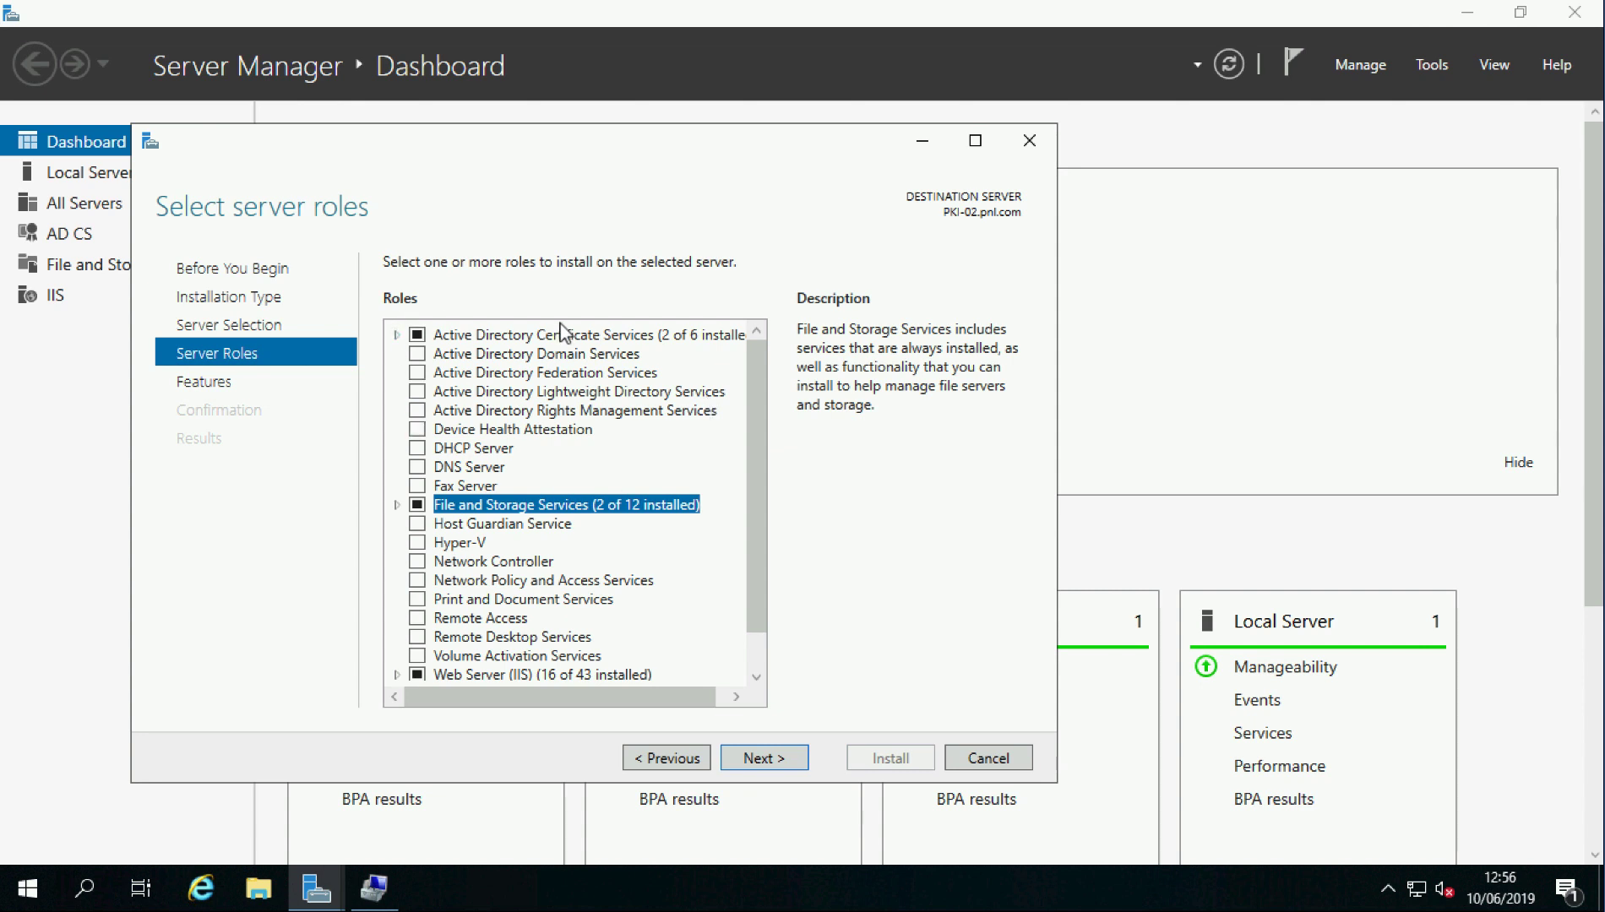
left_click(396, 504)
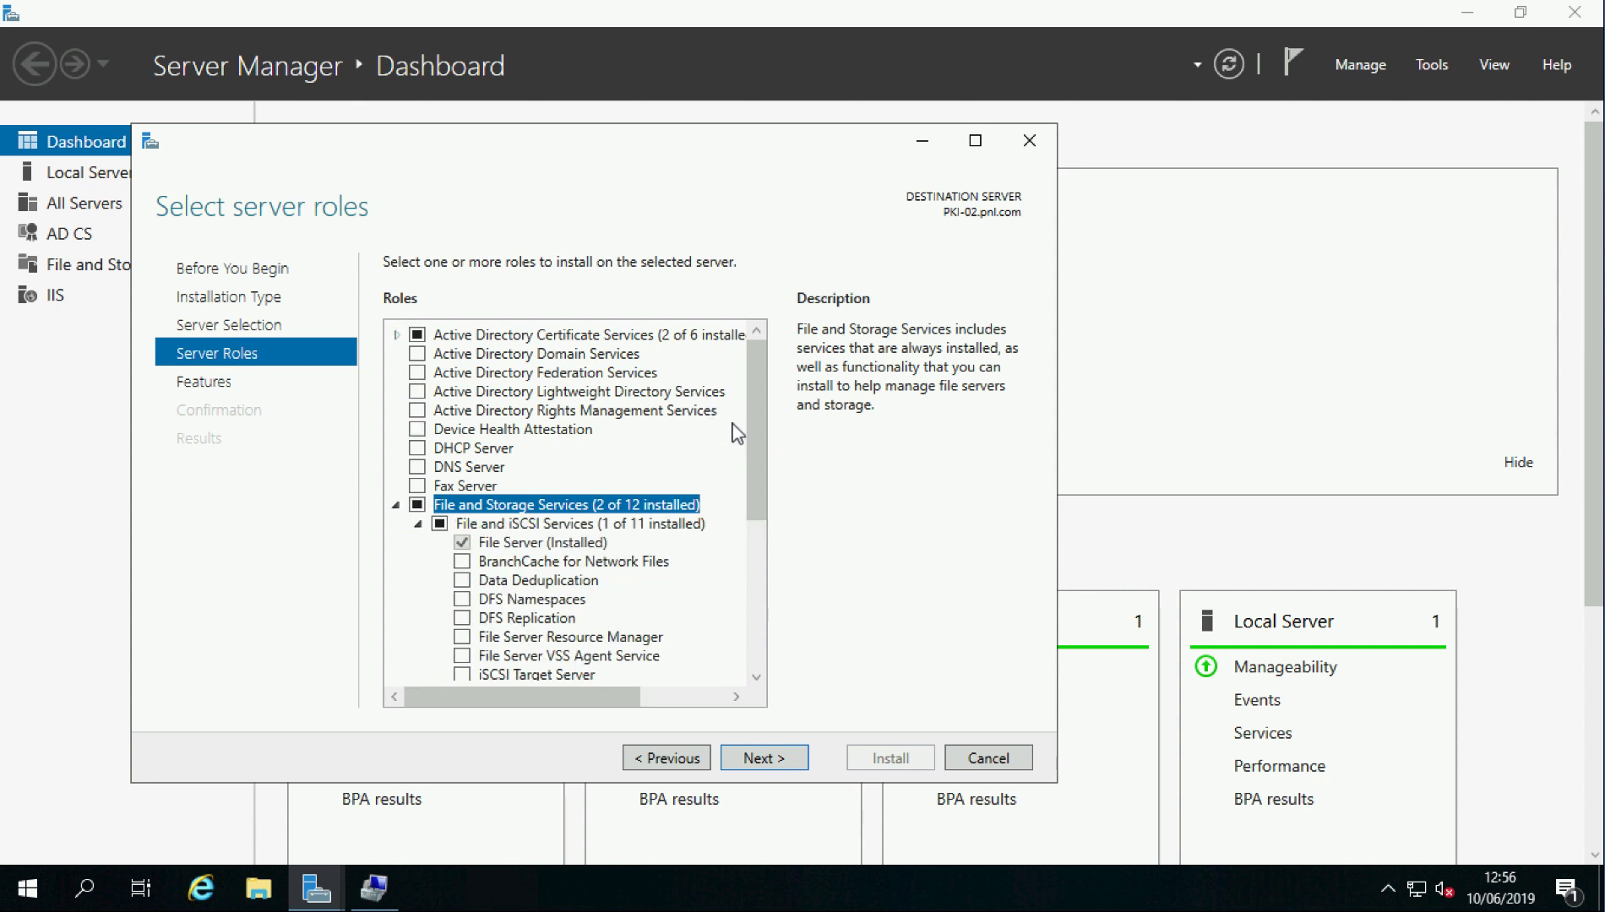
left_click_drag(755, 414, 757, 546)
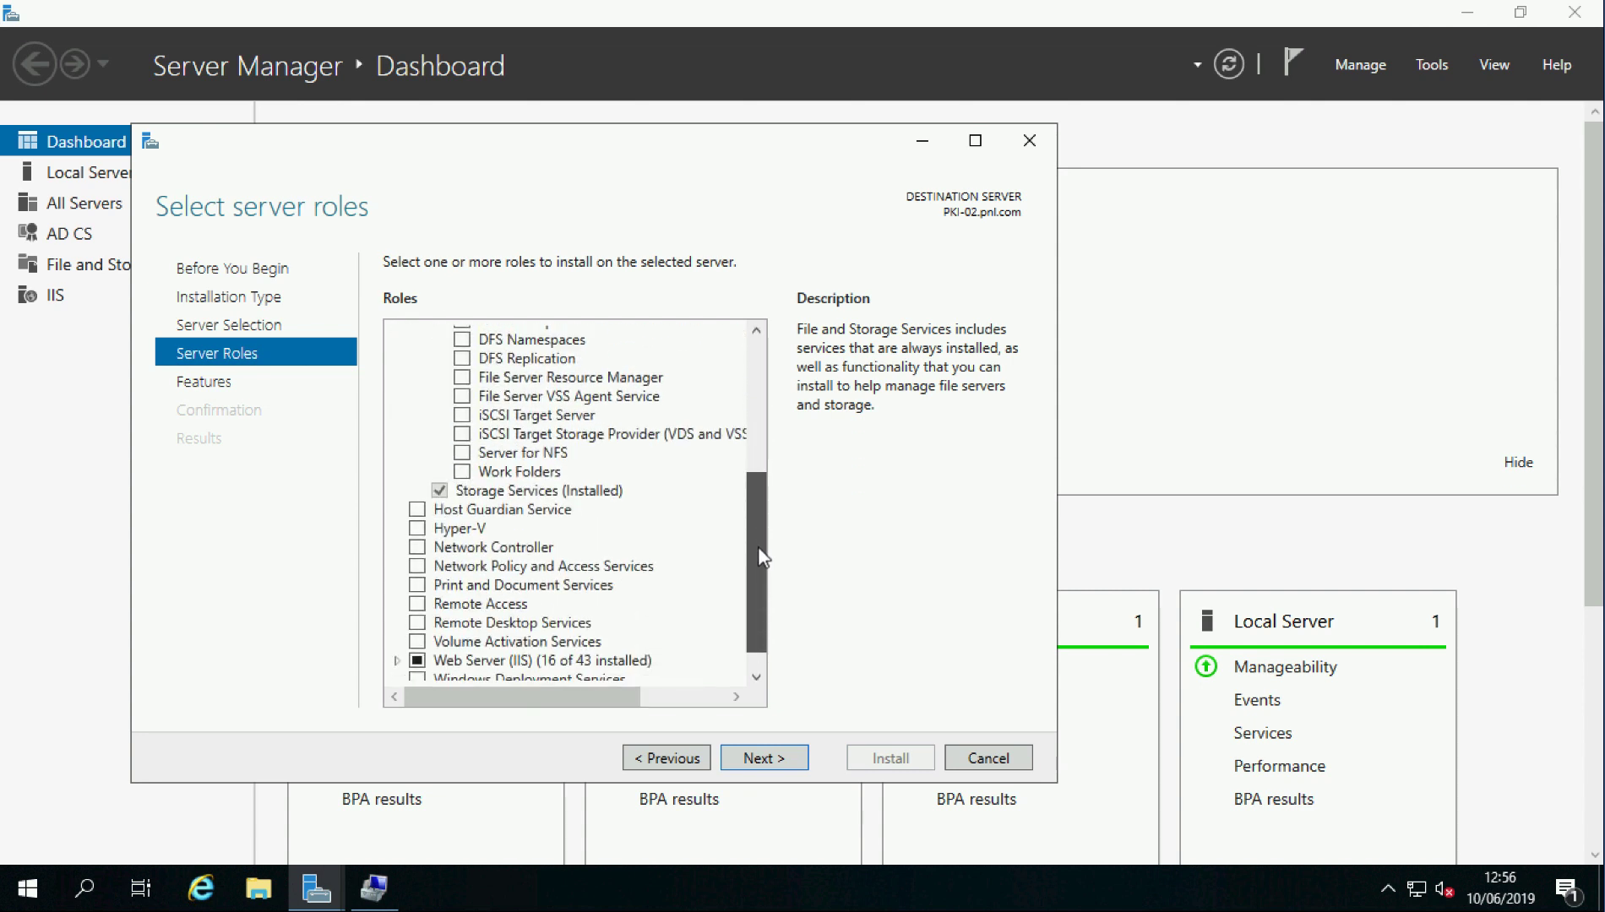
left_click(462, 453)
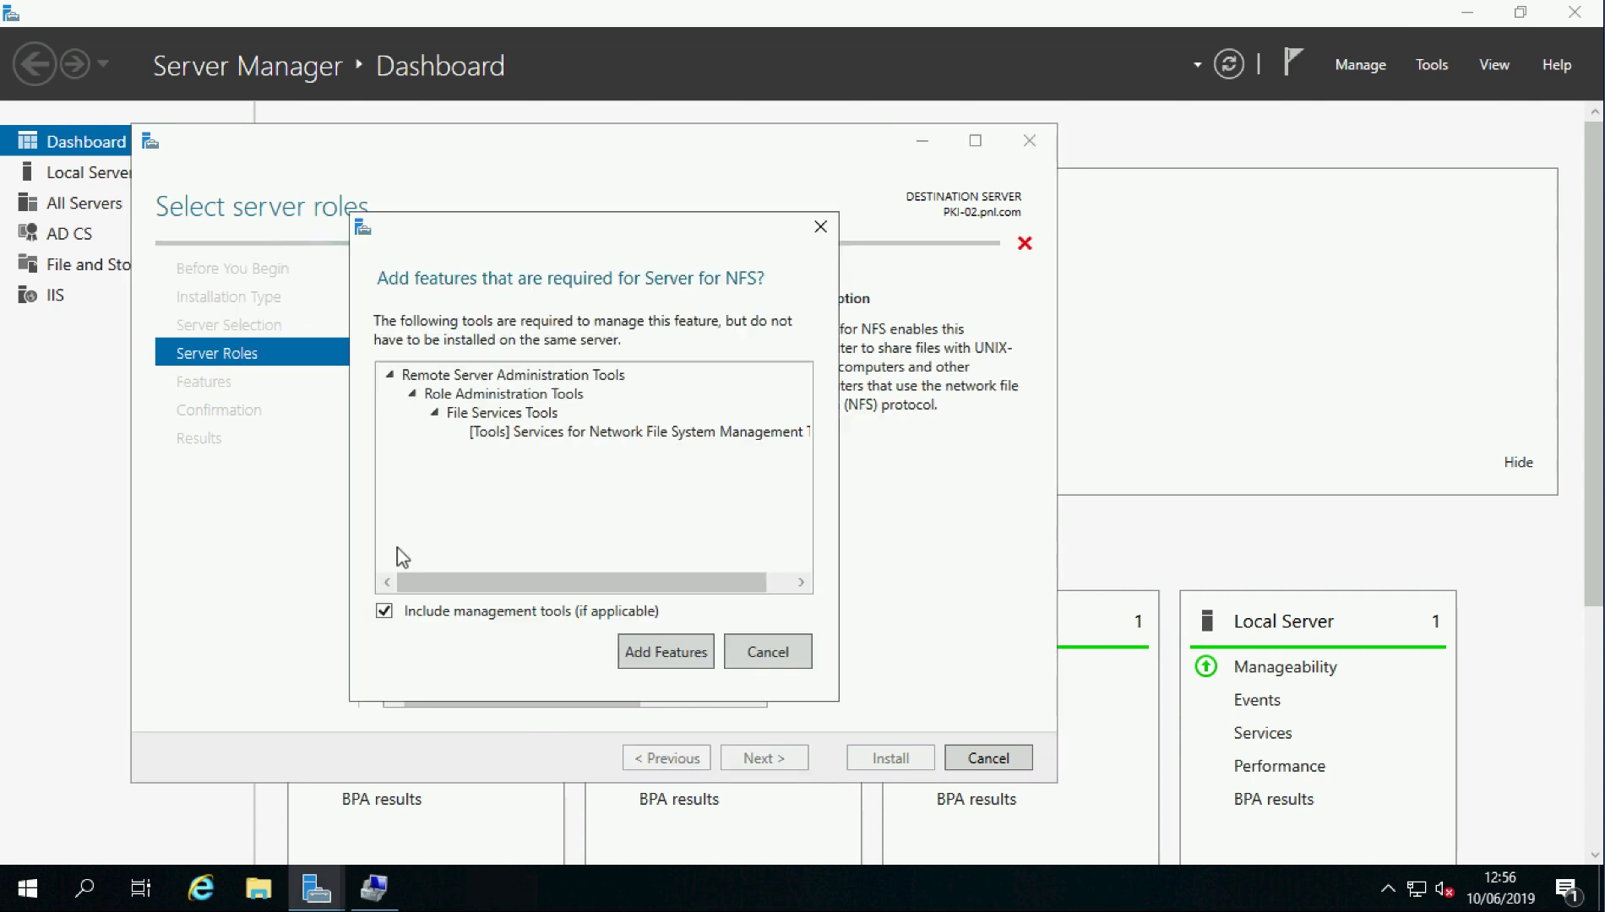
left_click(662, 654)
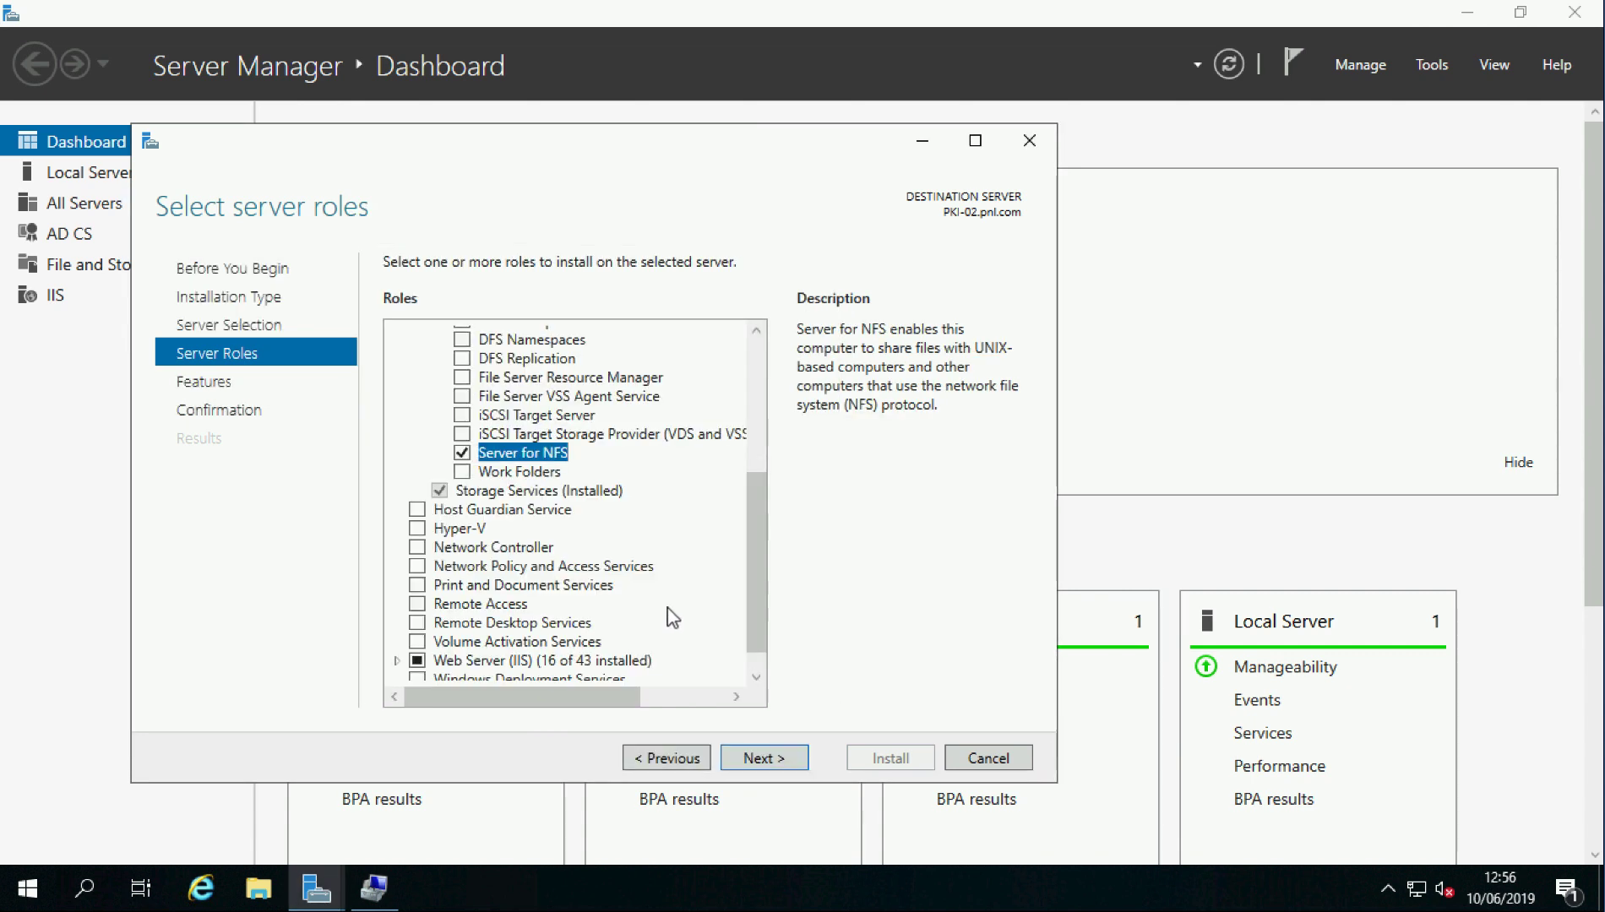
Install Server for NFS, then close the wizard and Server Manager
left_click(758, 758)
left_click(758, 757)
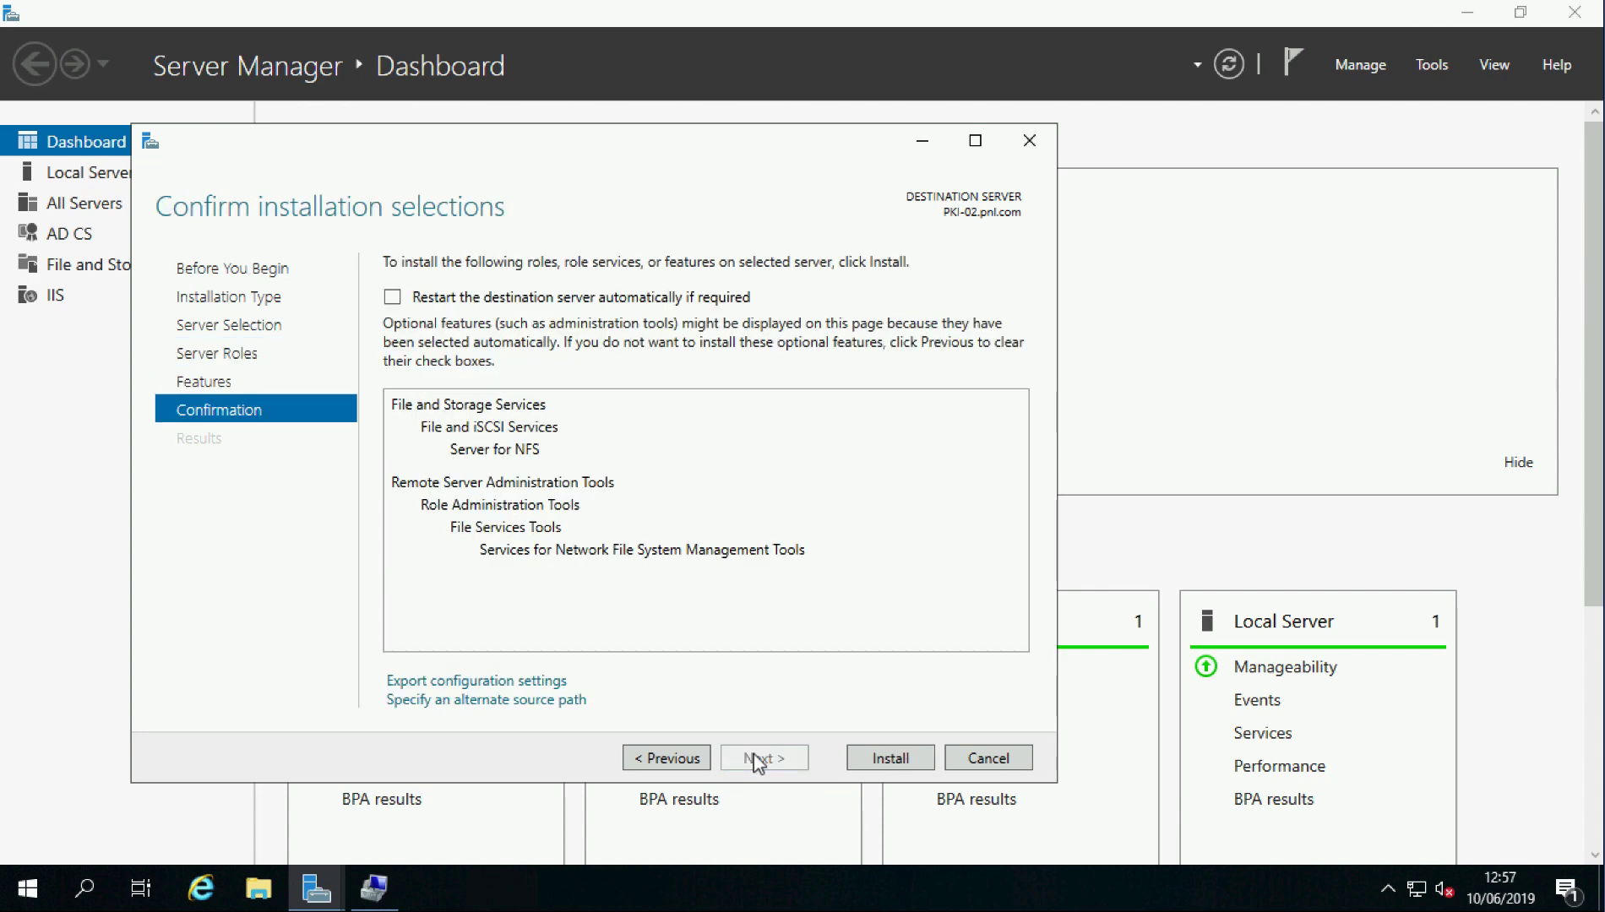
left_click(893, 758)
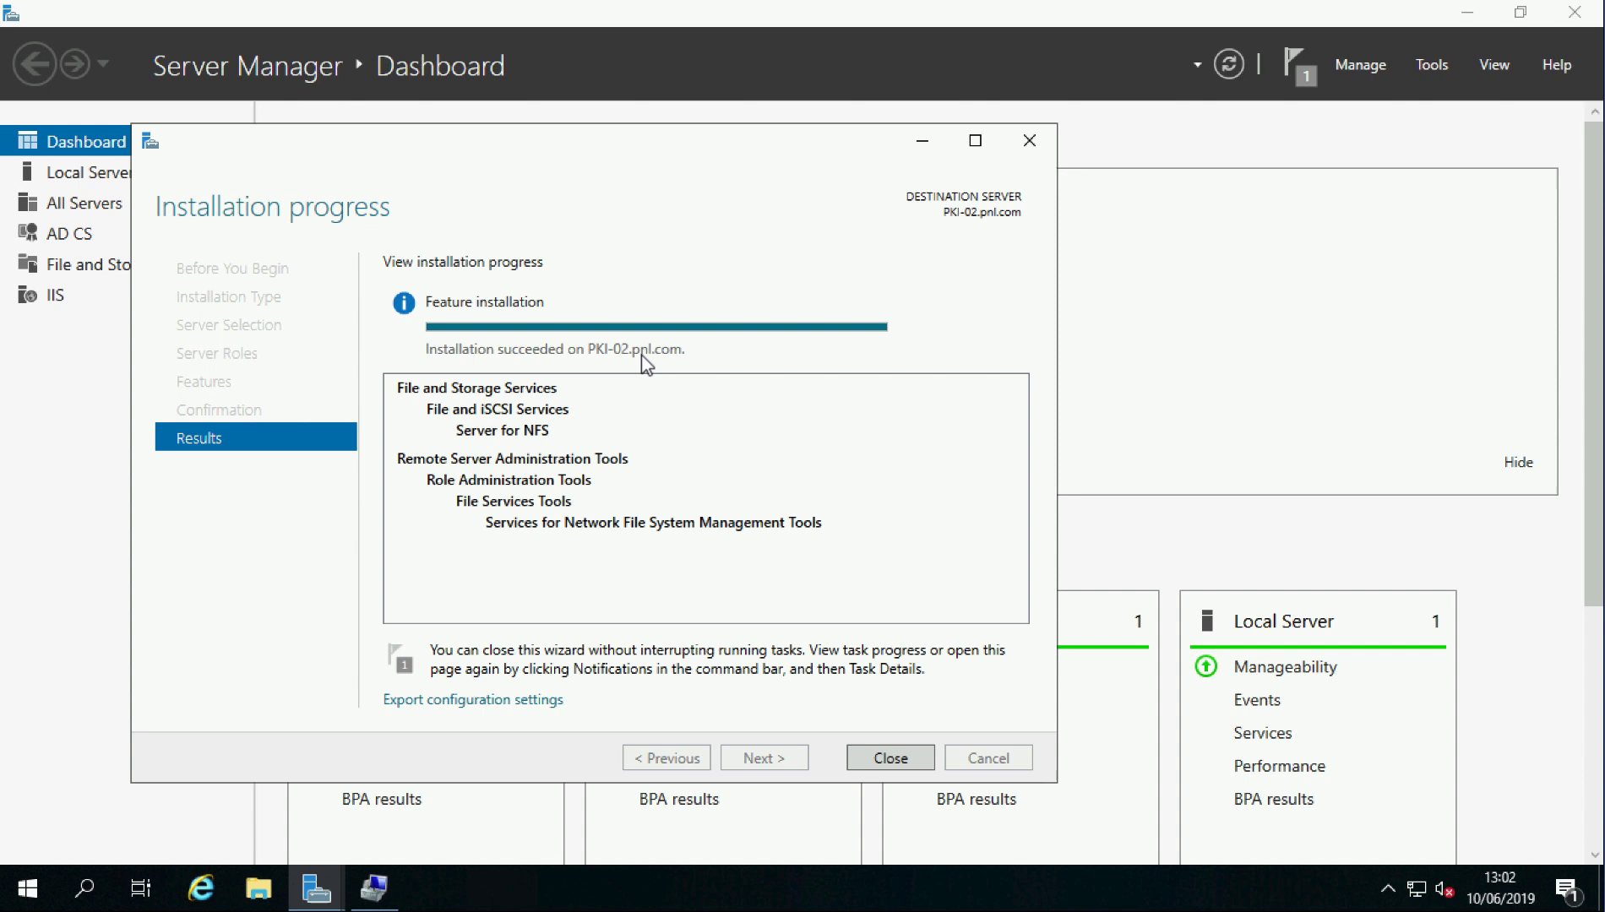
left_click(877, 758)
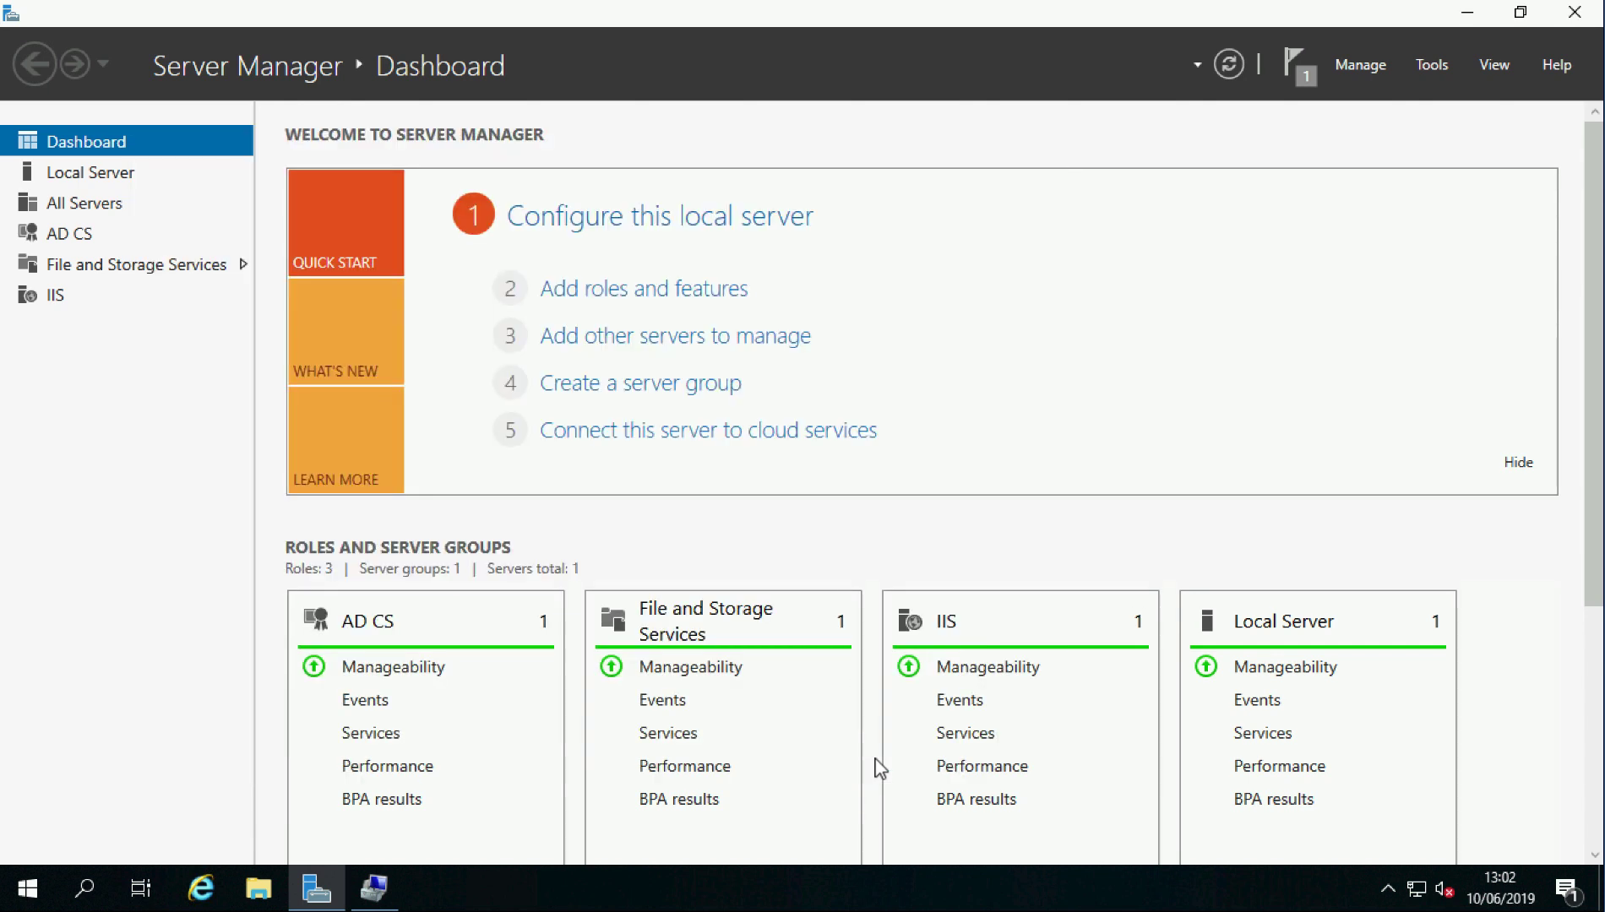
left_click(1301, 78)
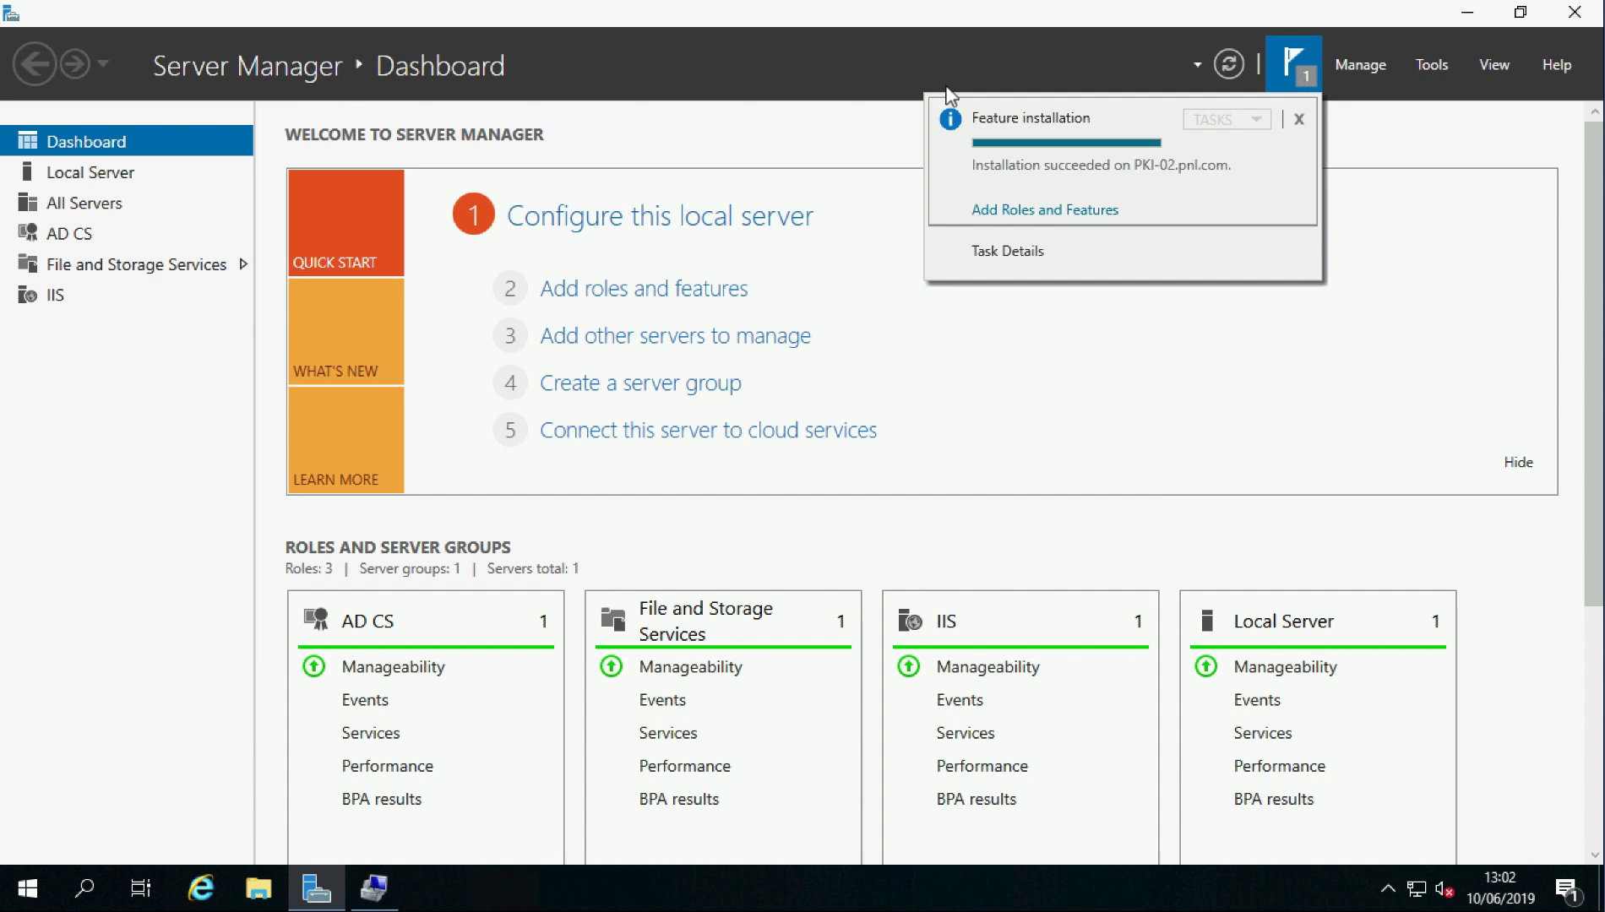
left_click(1574, 13)
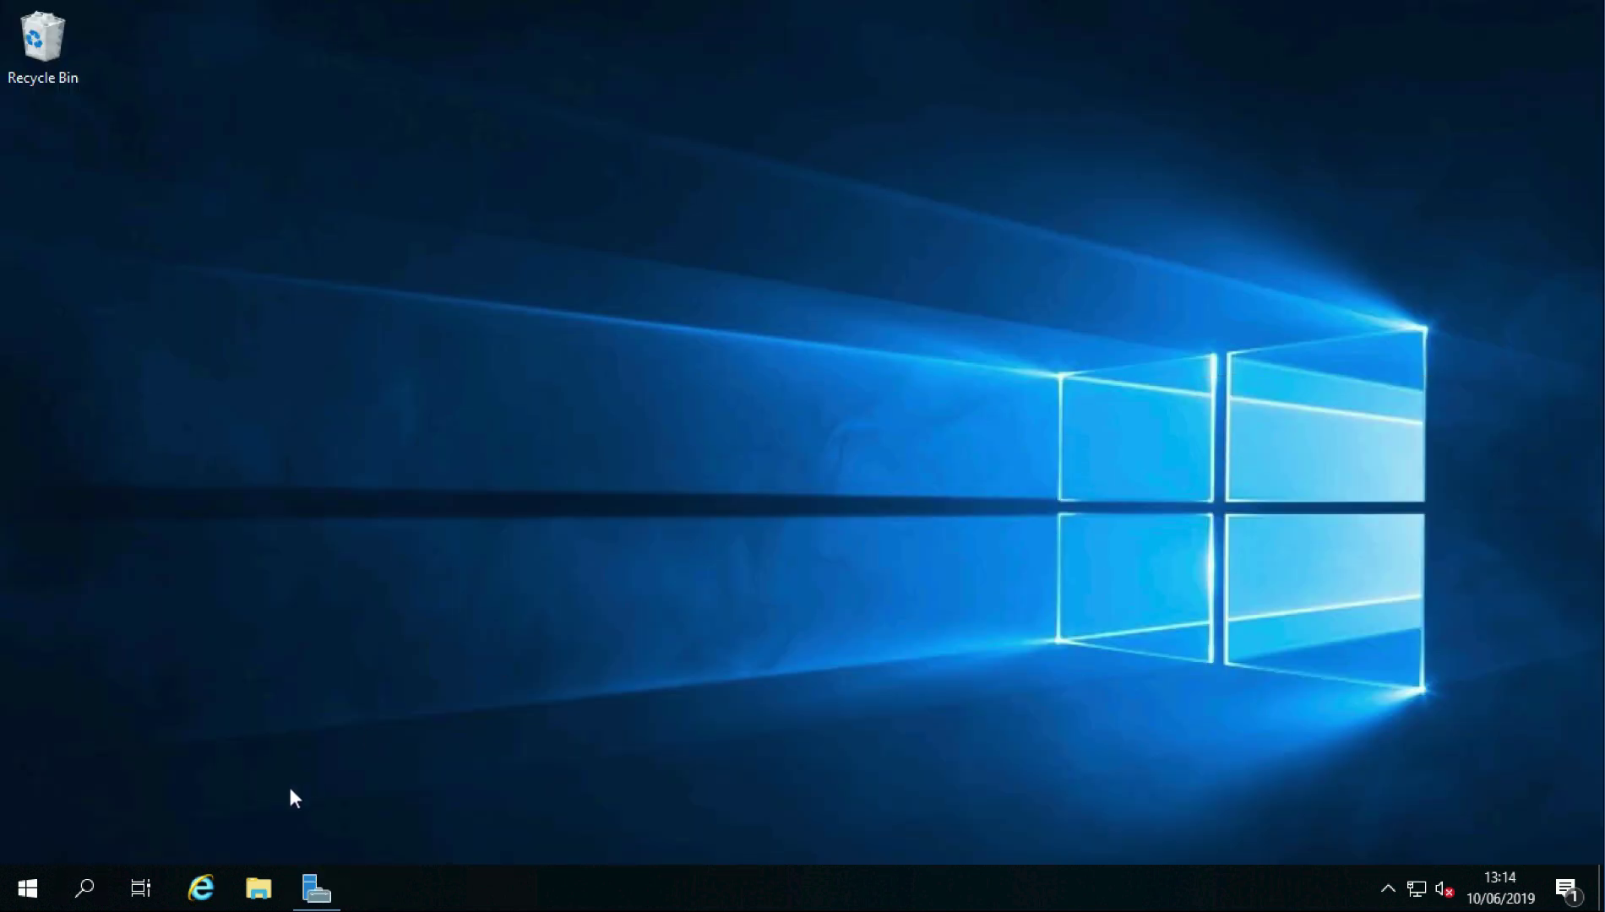
On the Data (E:) drive, make a new folder named 'Share' and bring up its context menu
left_click(258, 888)
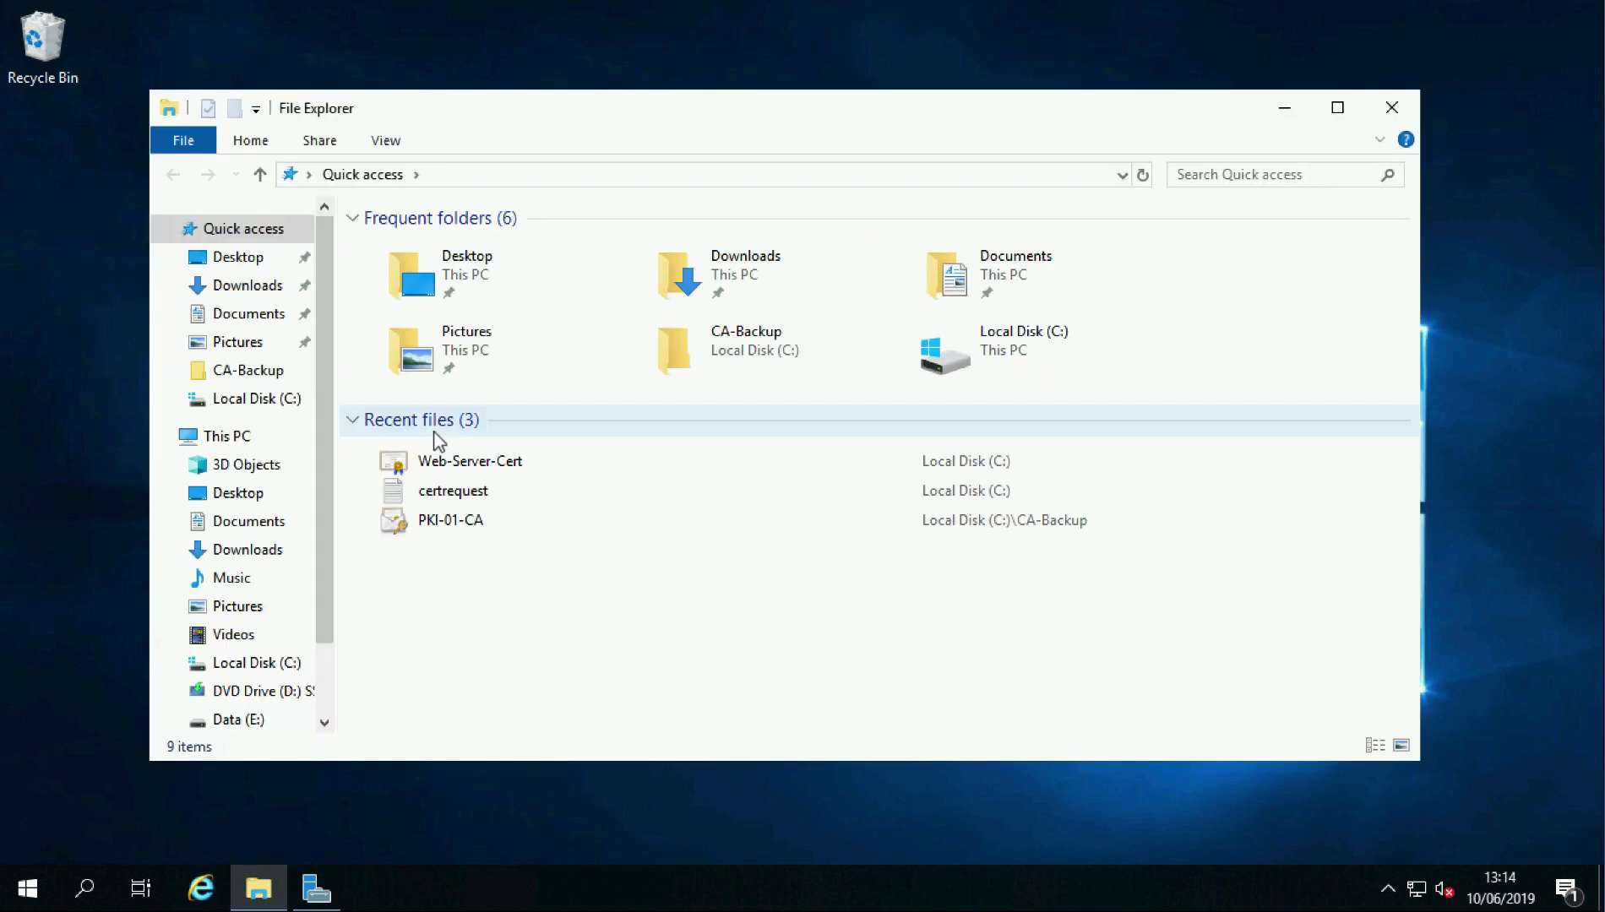
left_click(230, 722)
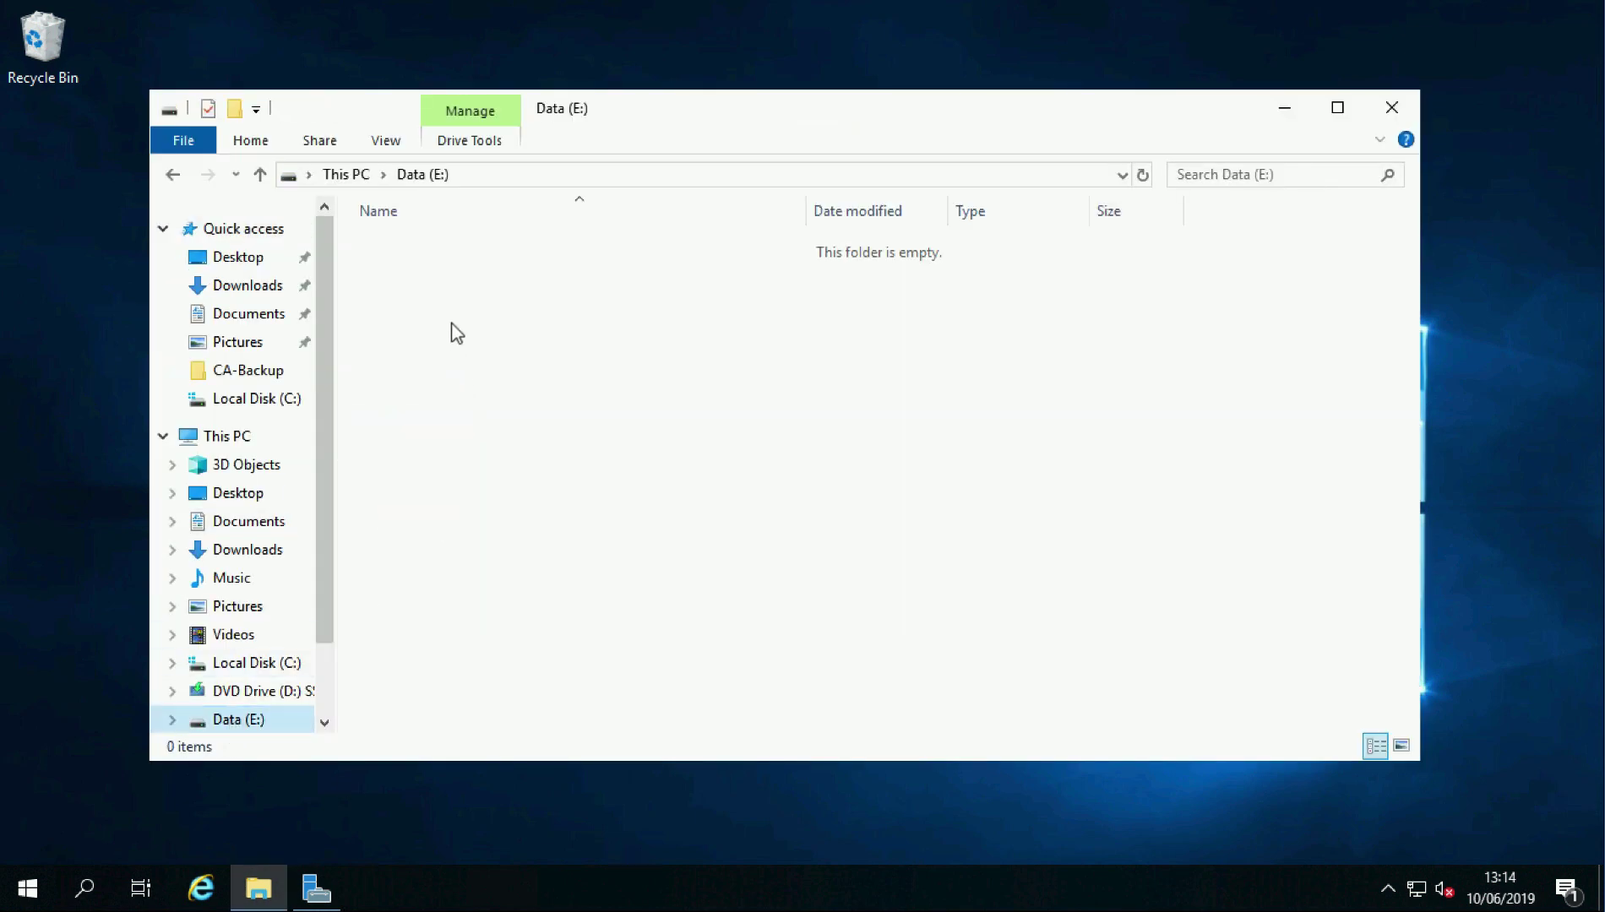
right_click(425, 275)
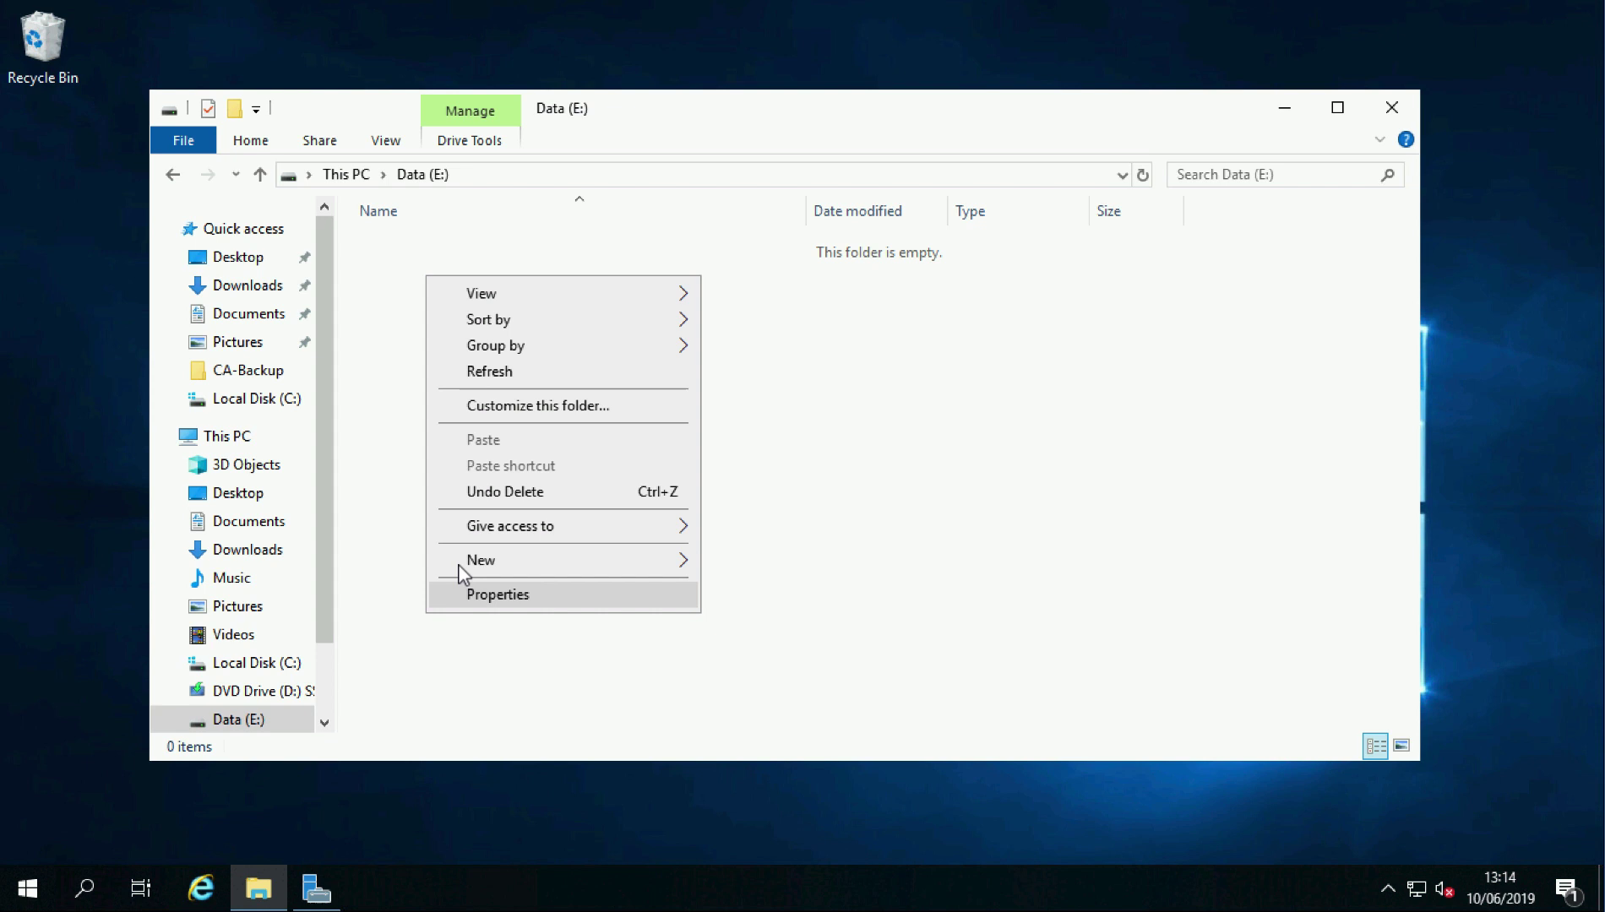
mouse_move(662, 559)
left_click(769, 560)
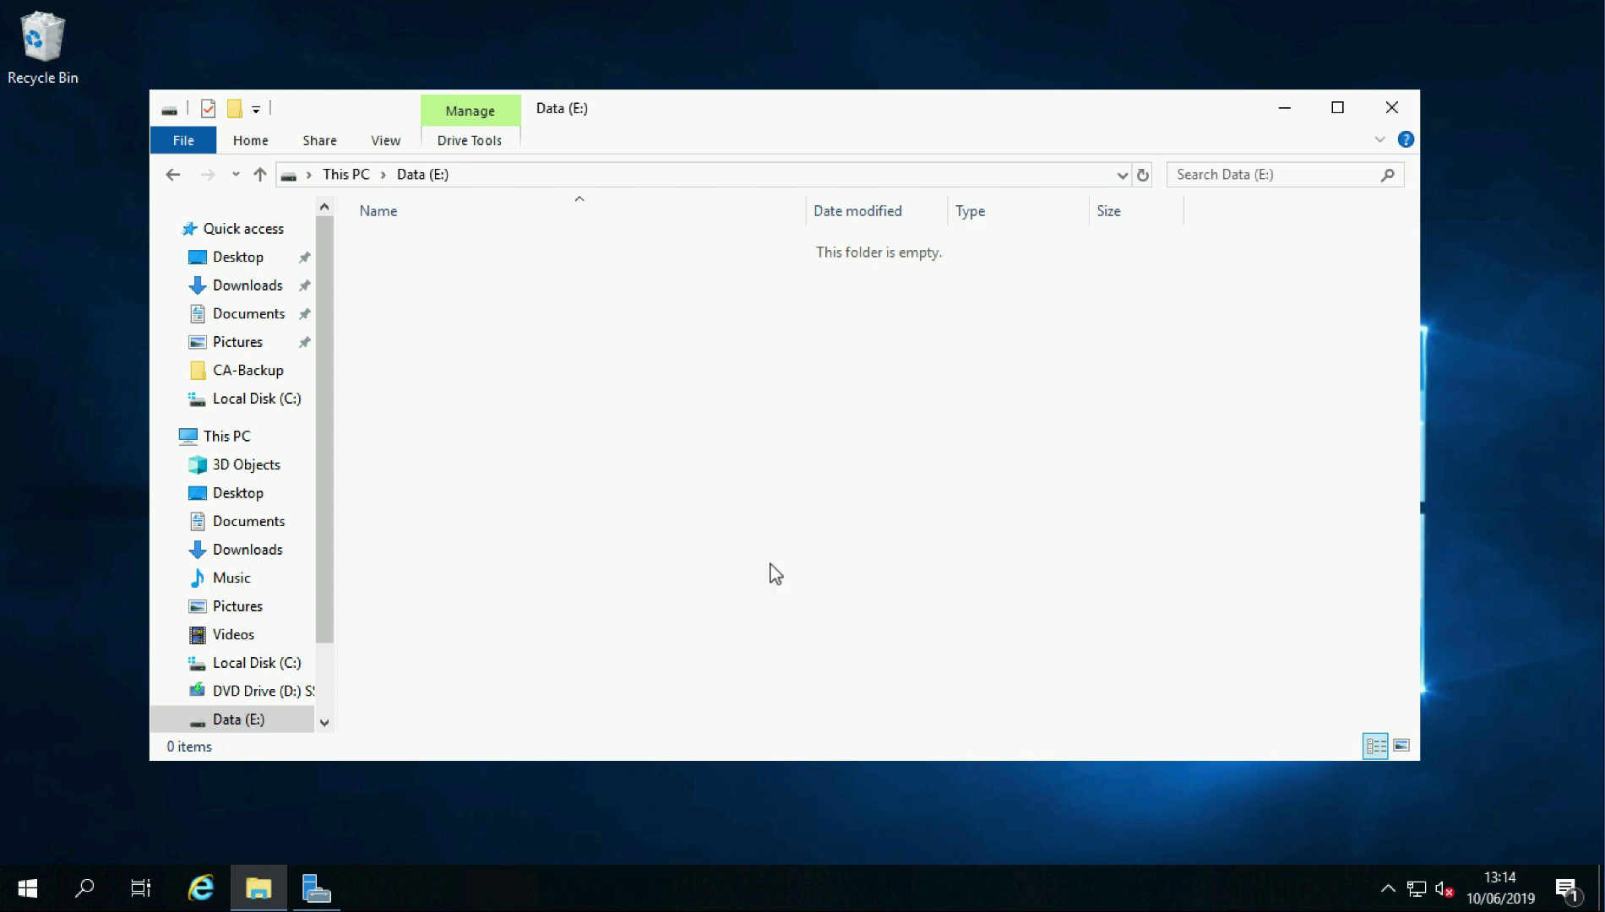
type("Share")
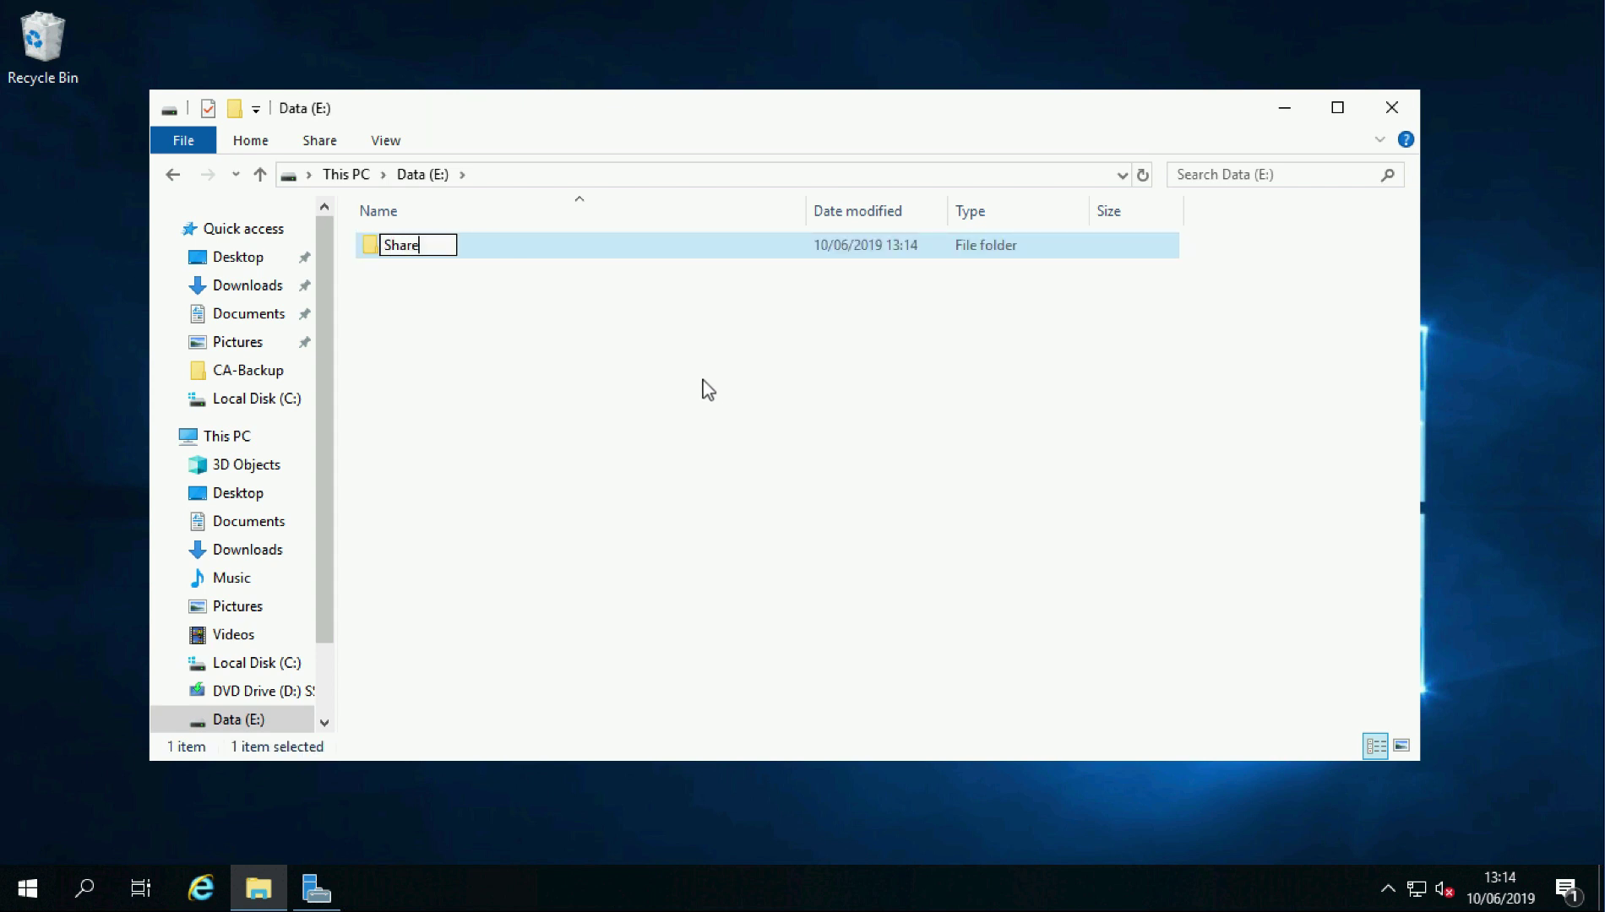
key("Return")
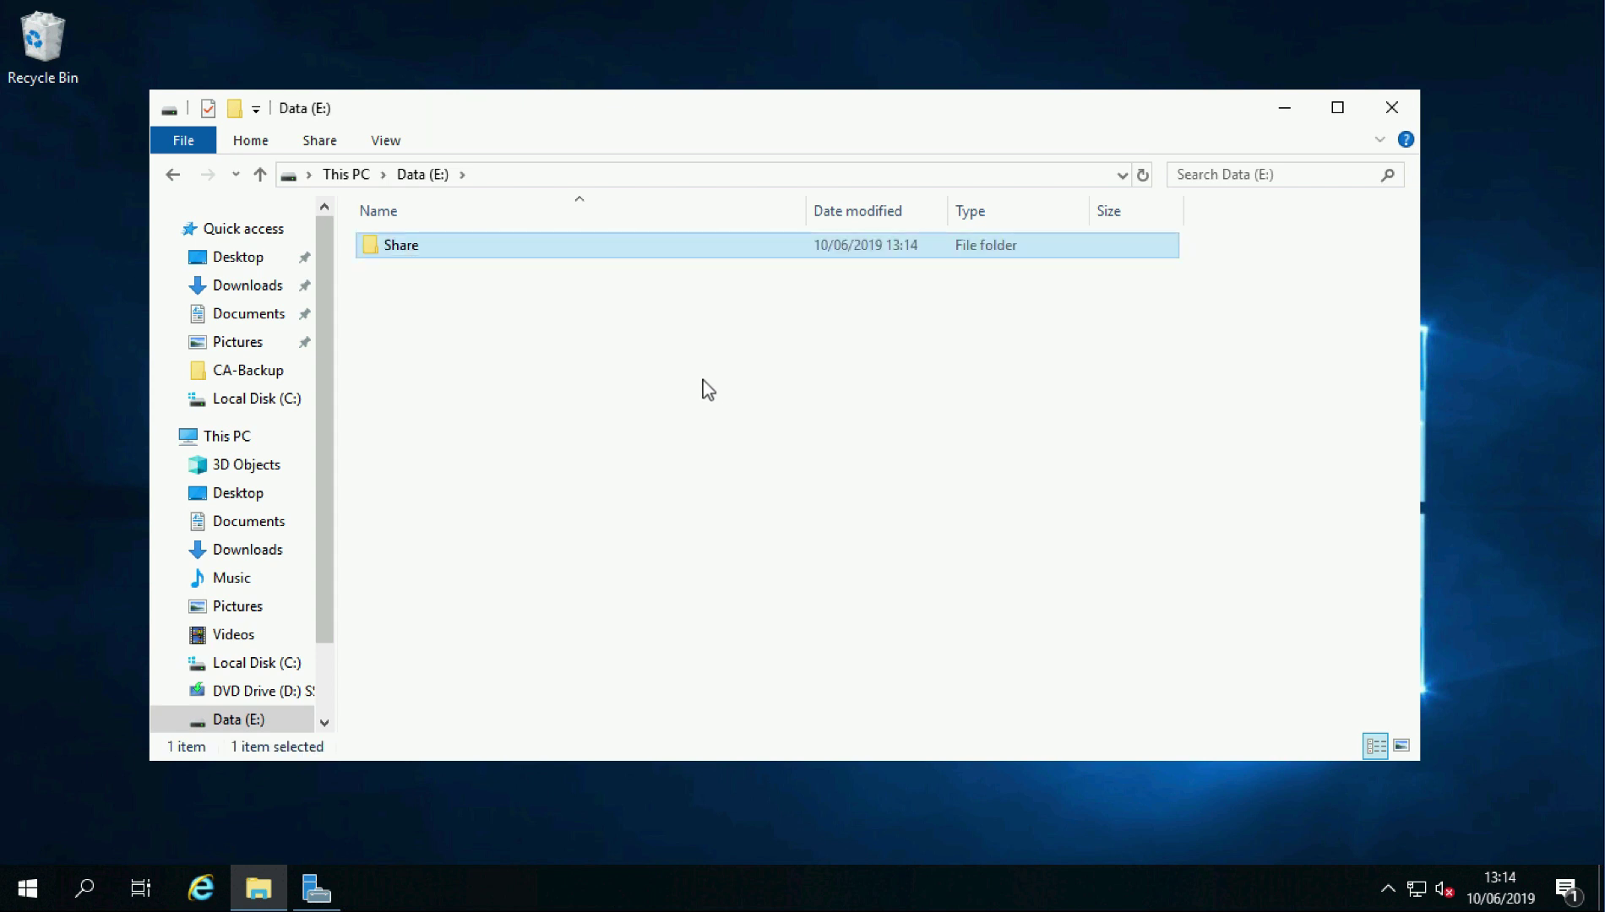
right_click(390, 254)
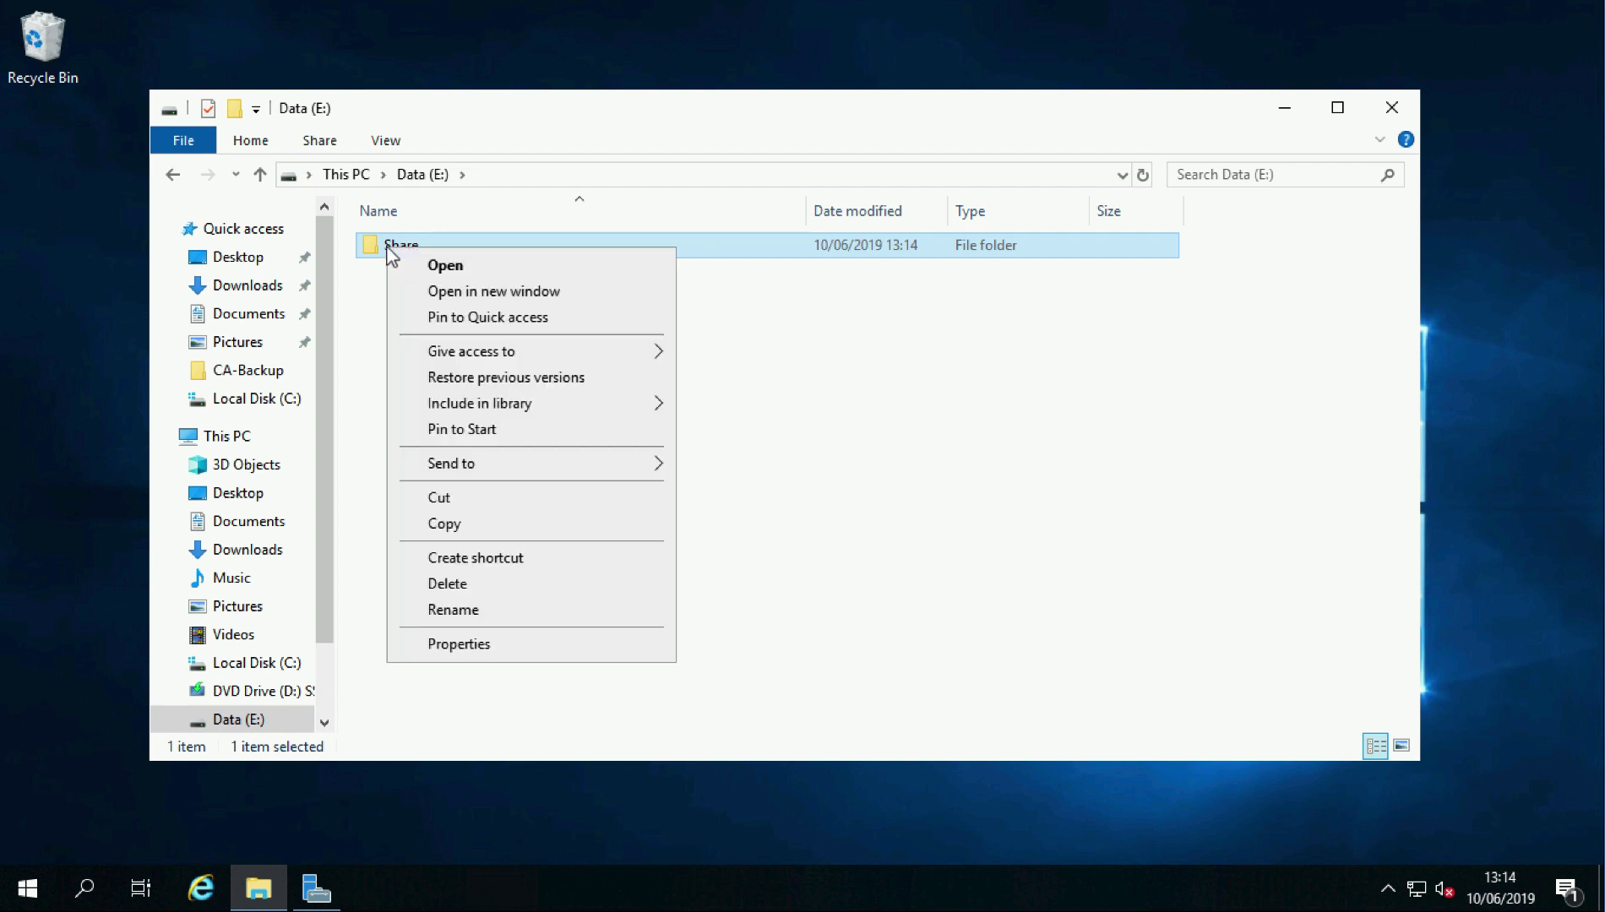
In the Share folder's Properties, enable 'Share this folder' under NFS Sharing advanced settings
left_click(460, 645)
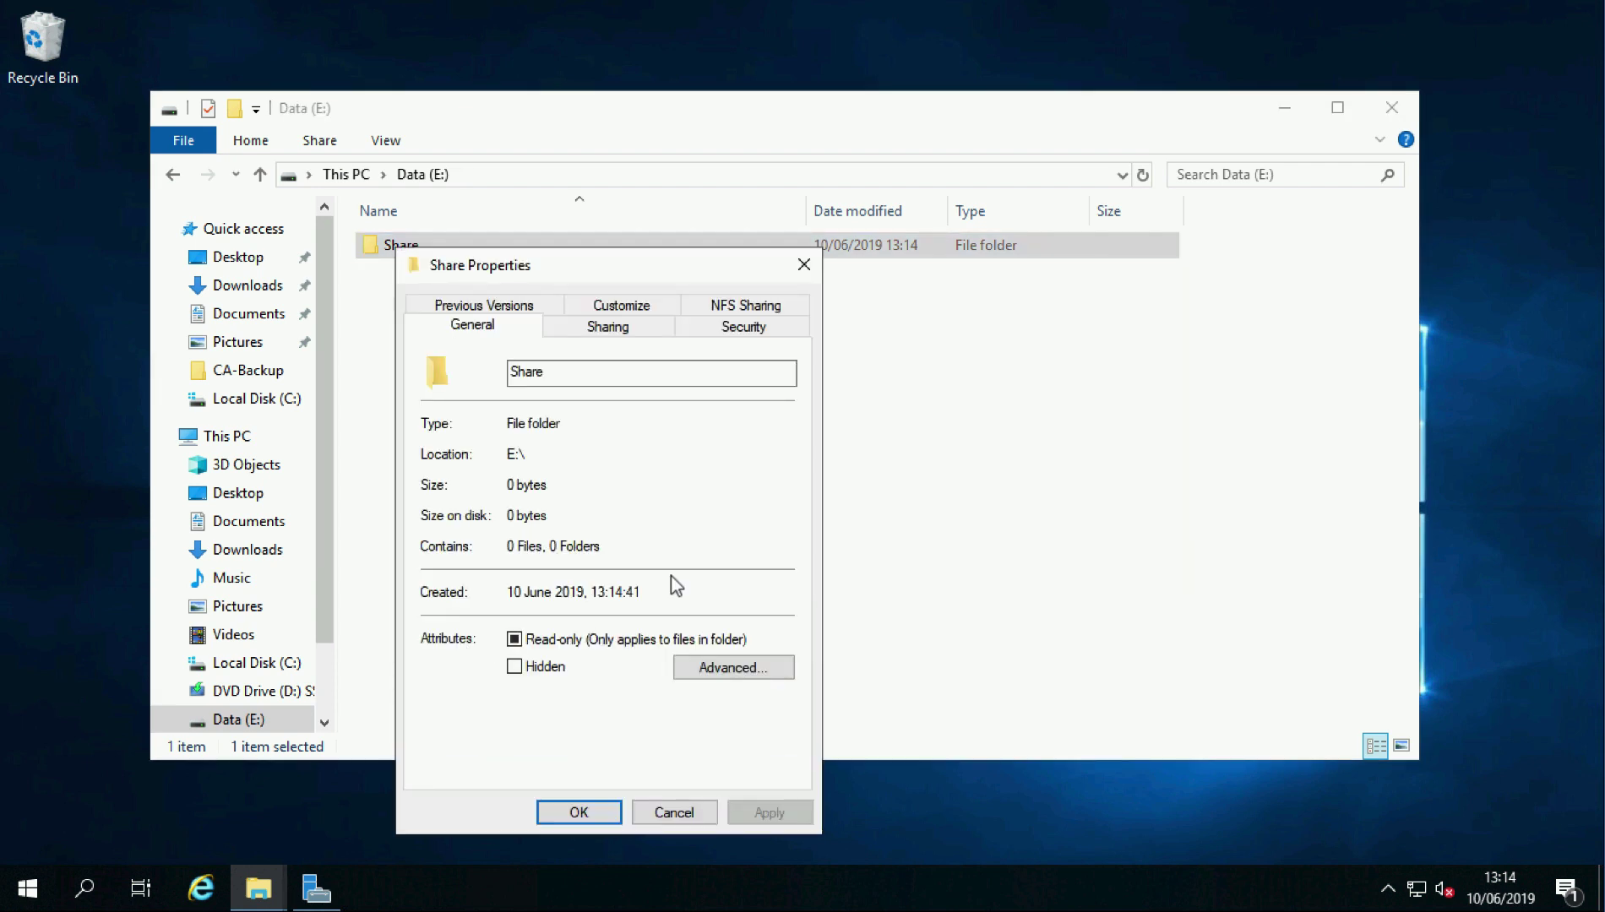
left_click(709, 308)
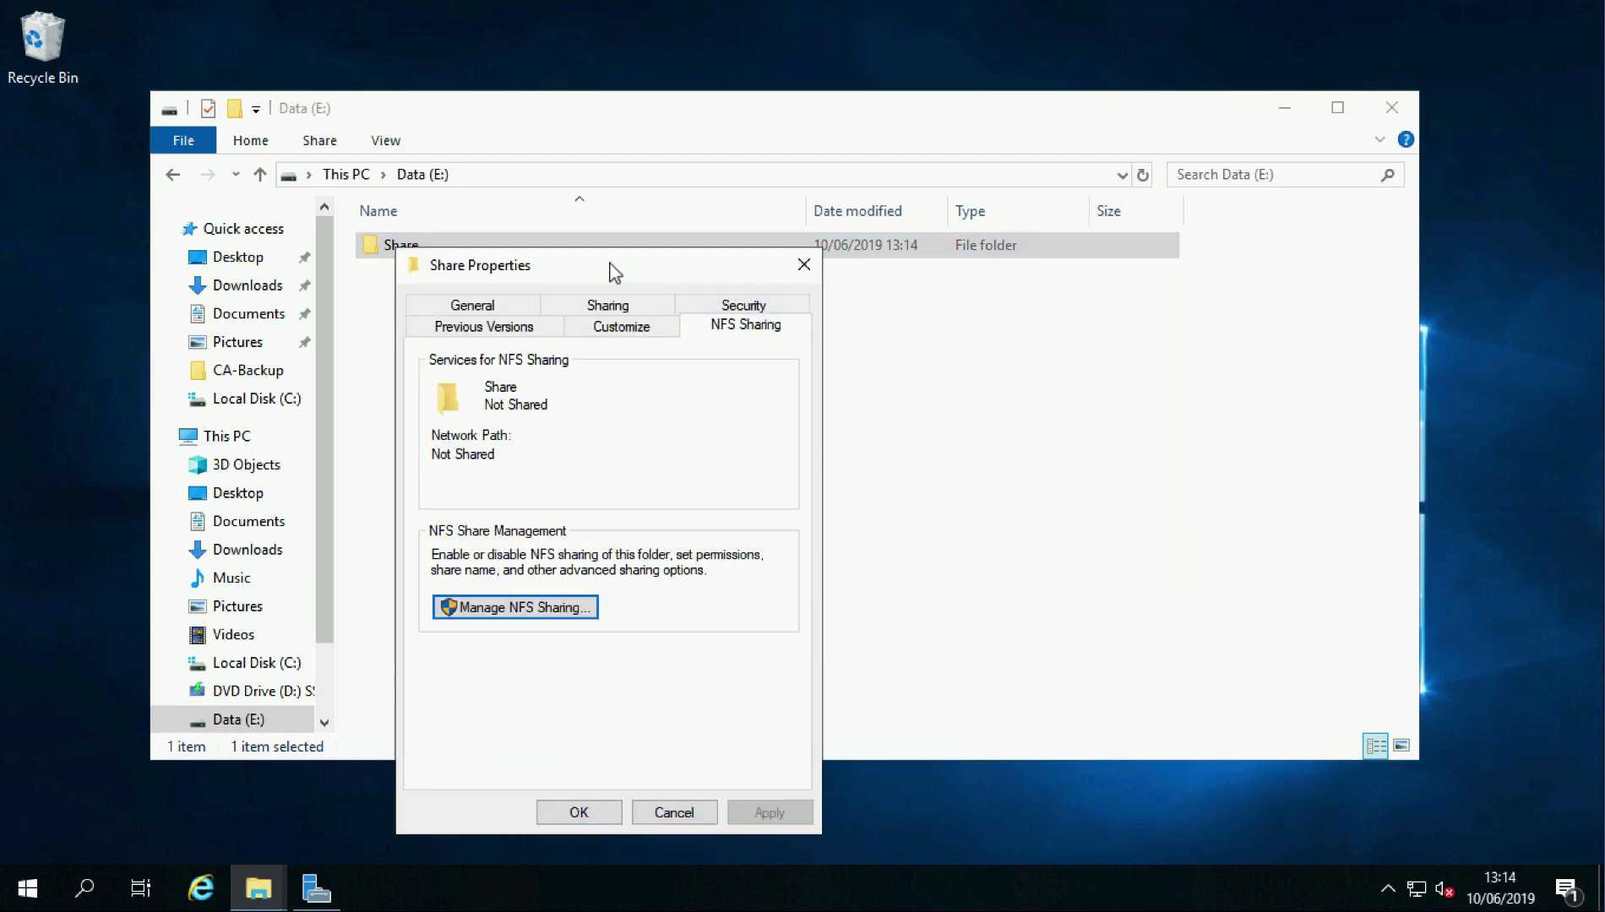
left_click_drag(608, 267, 798, 125)
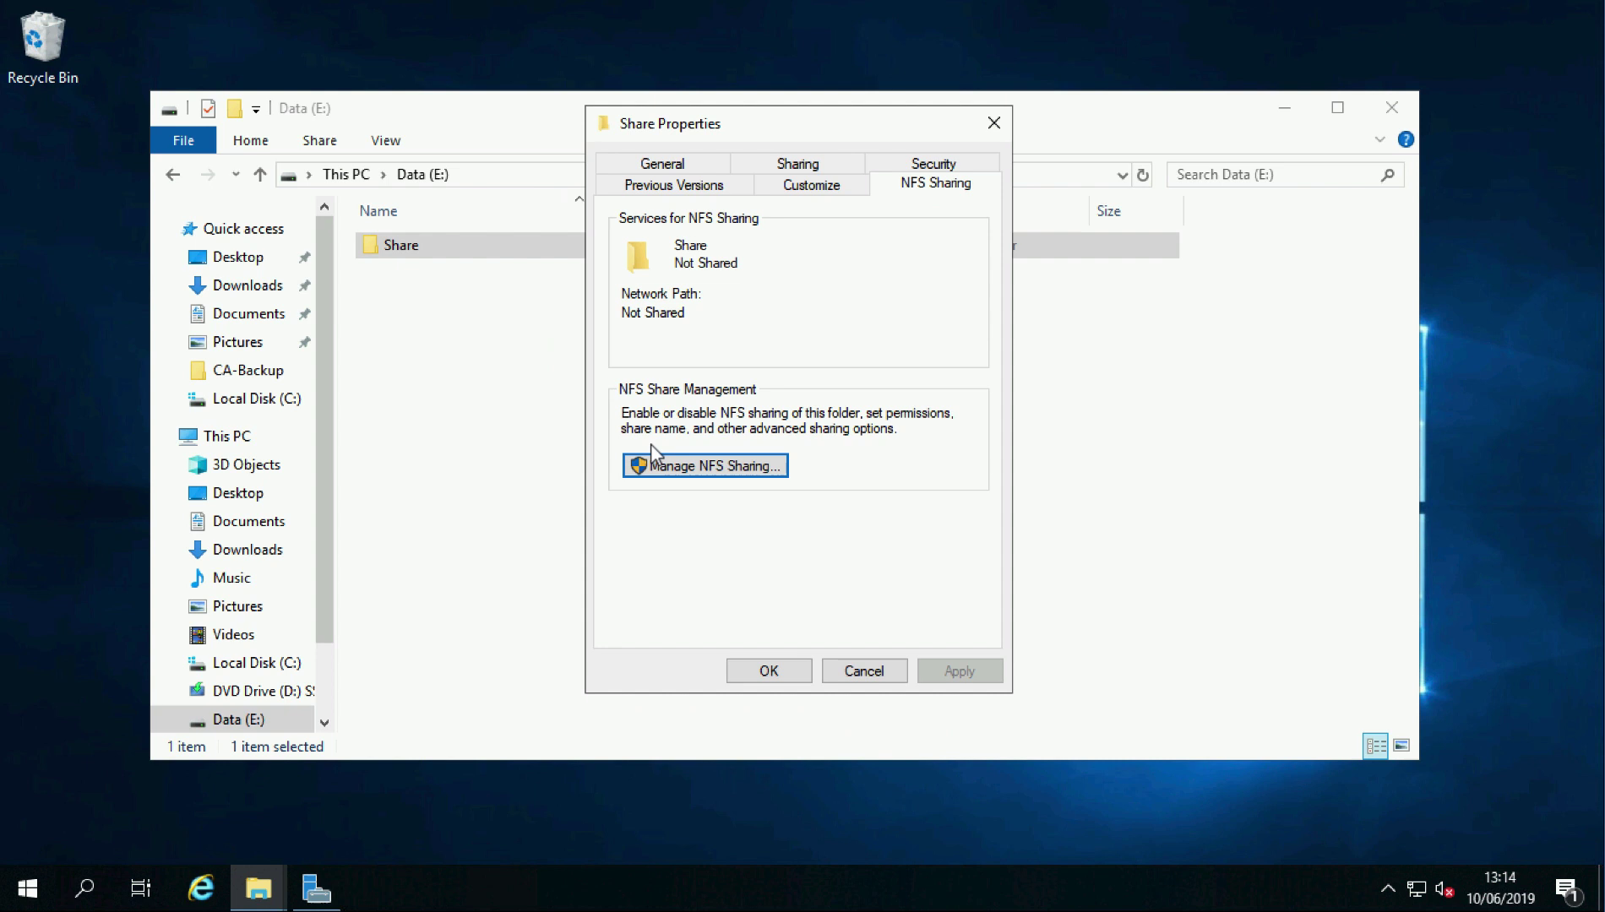
left_click(697, 466)
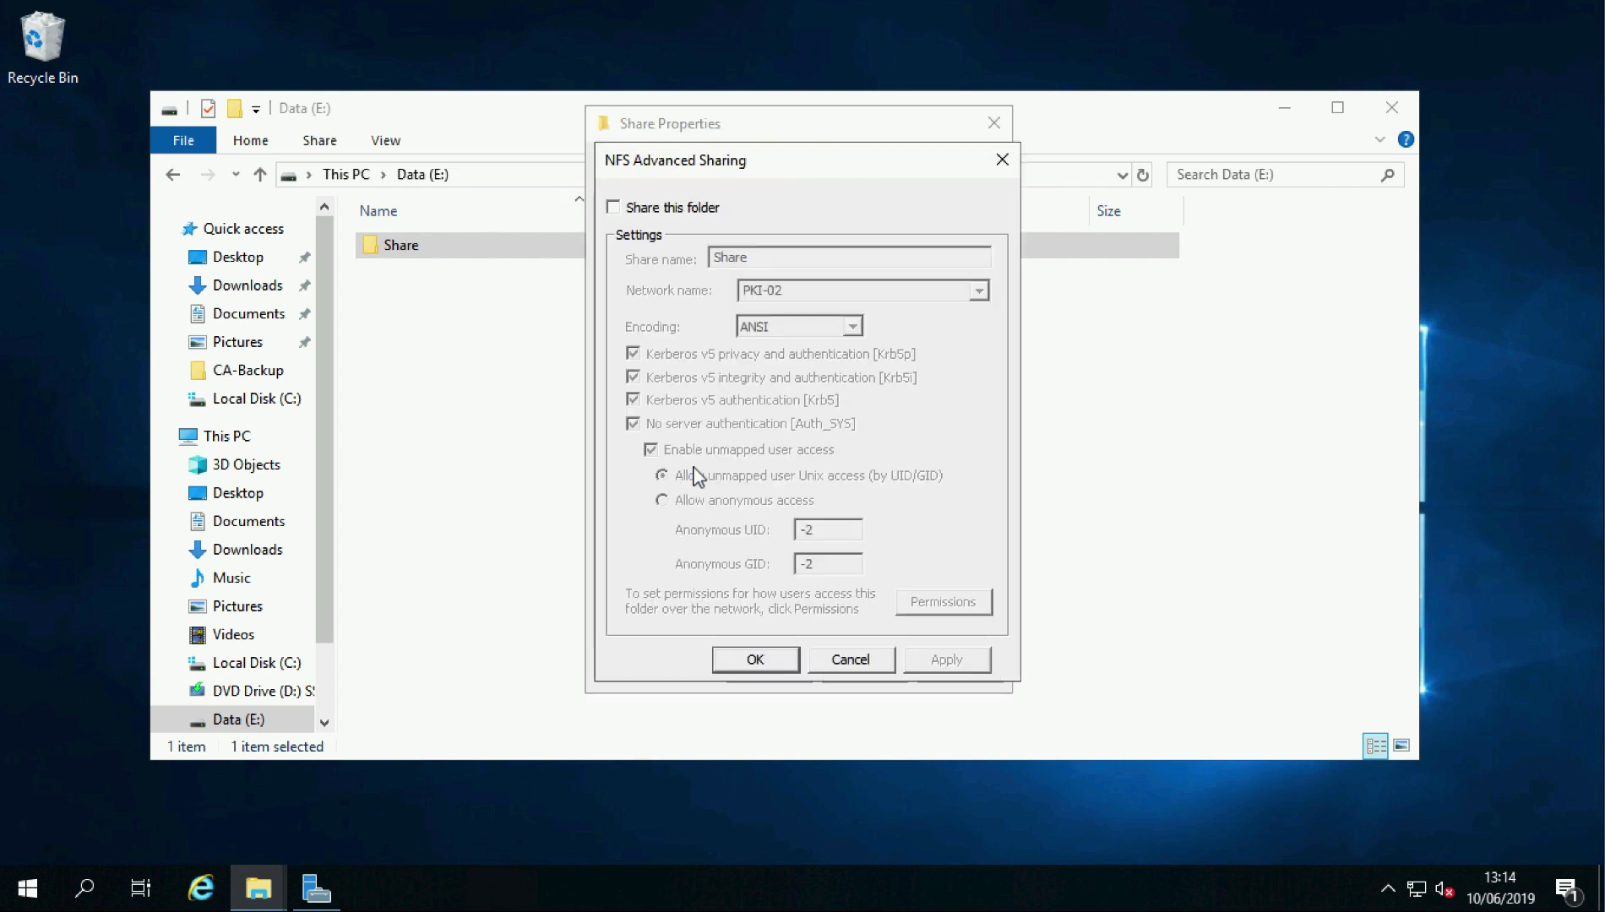
left_click(614, 207)
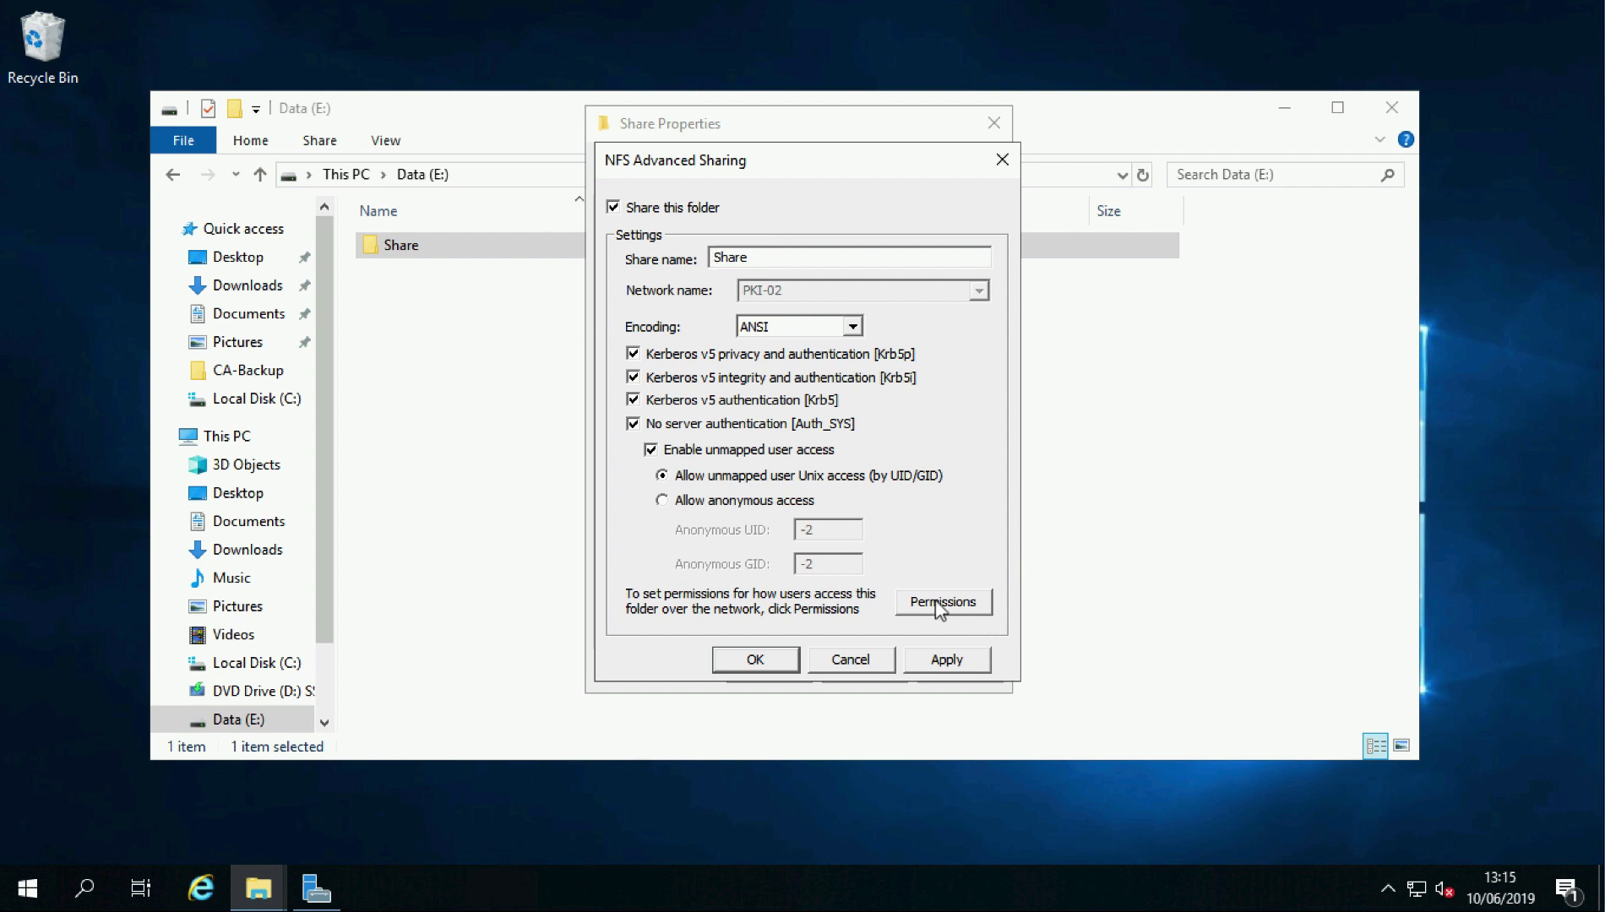
Give all machines Read-Write access with root access allowed in the NFS share permissions
left_click(940, 603)
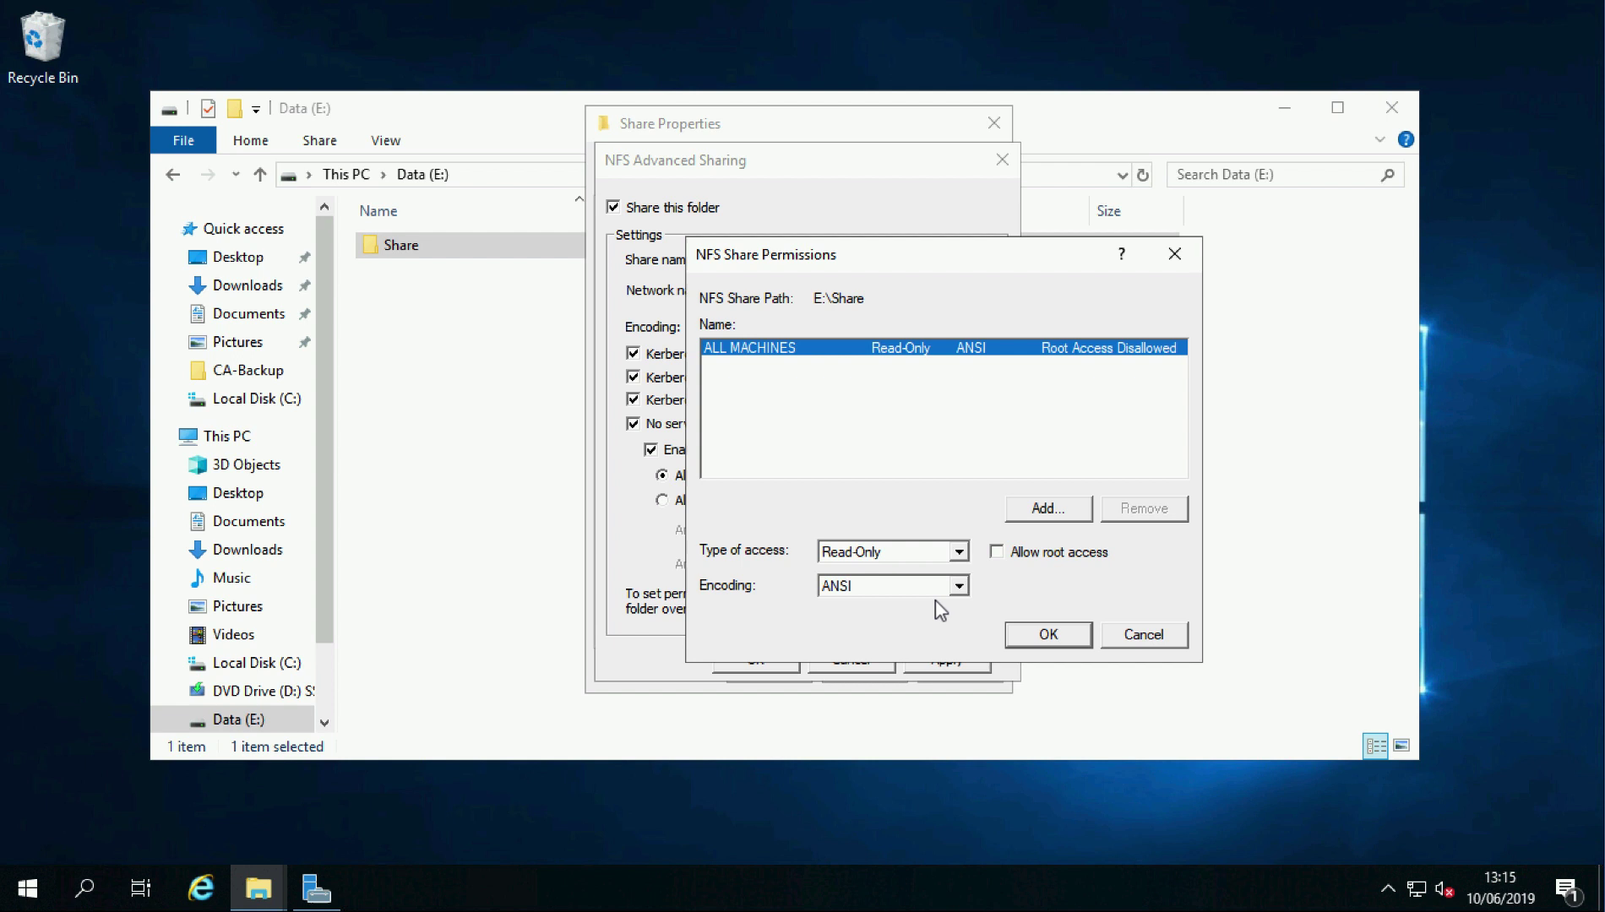
left_click_drag(933, 258, 802, 224)
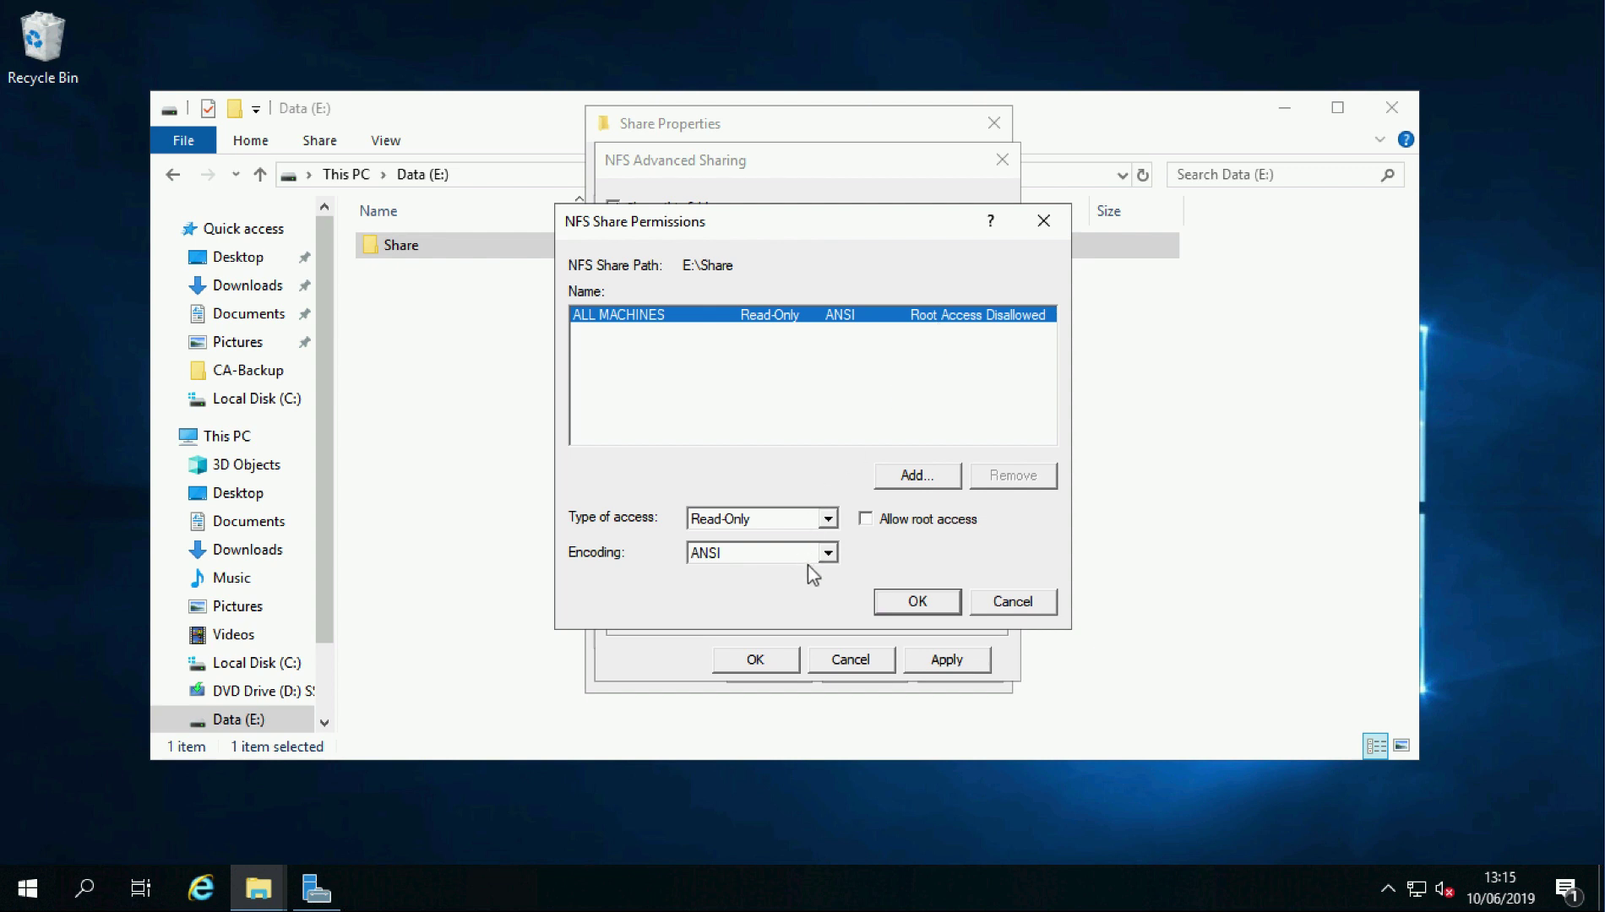
left_click(828, 518)
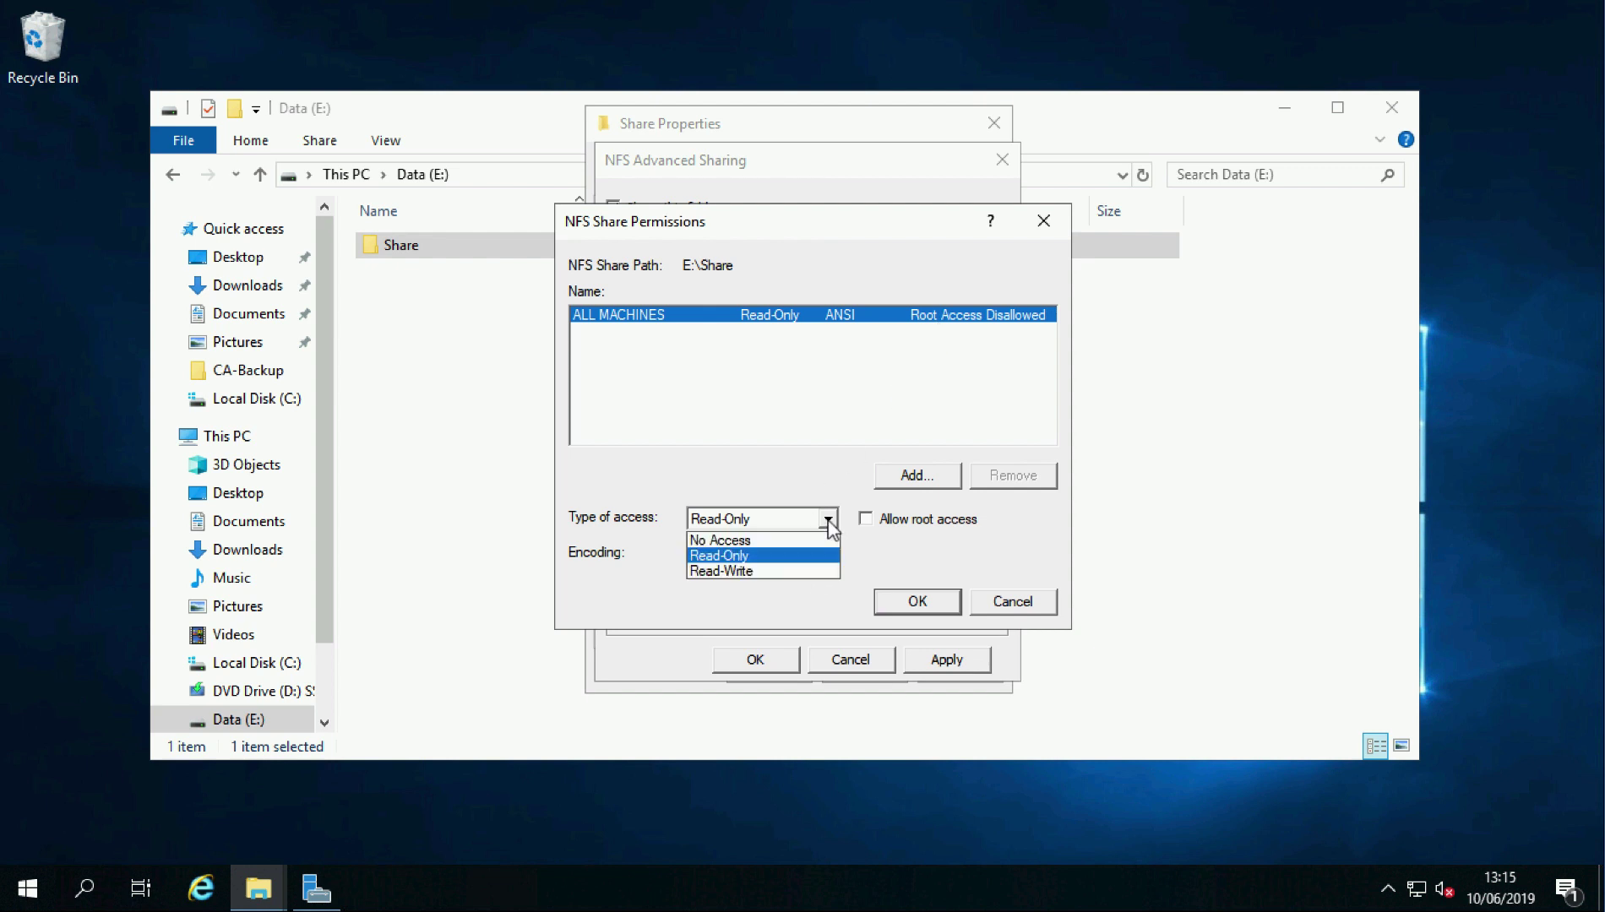
left_click(710, 572)
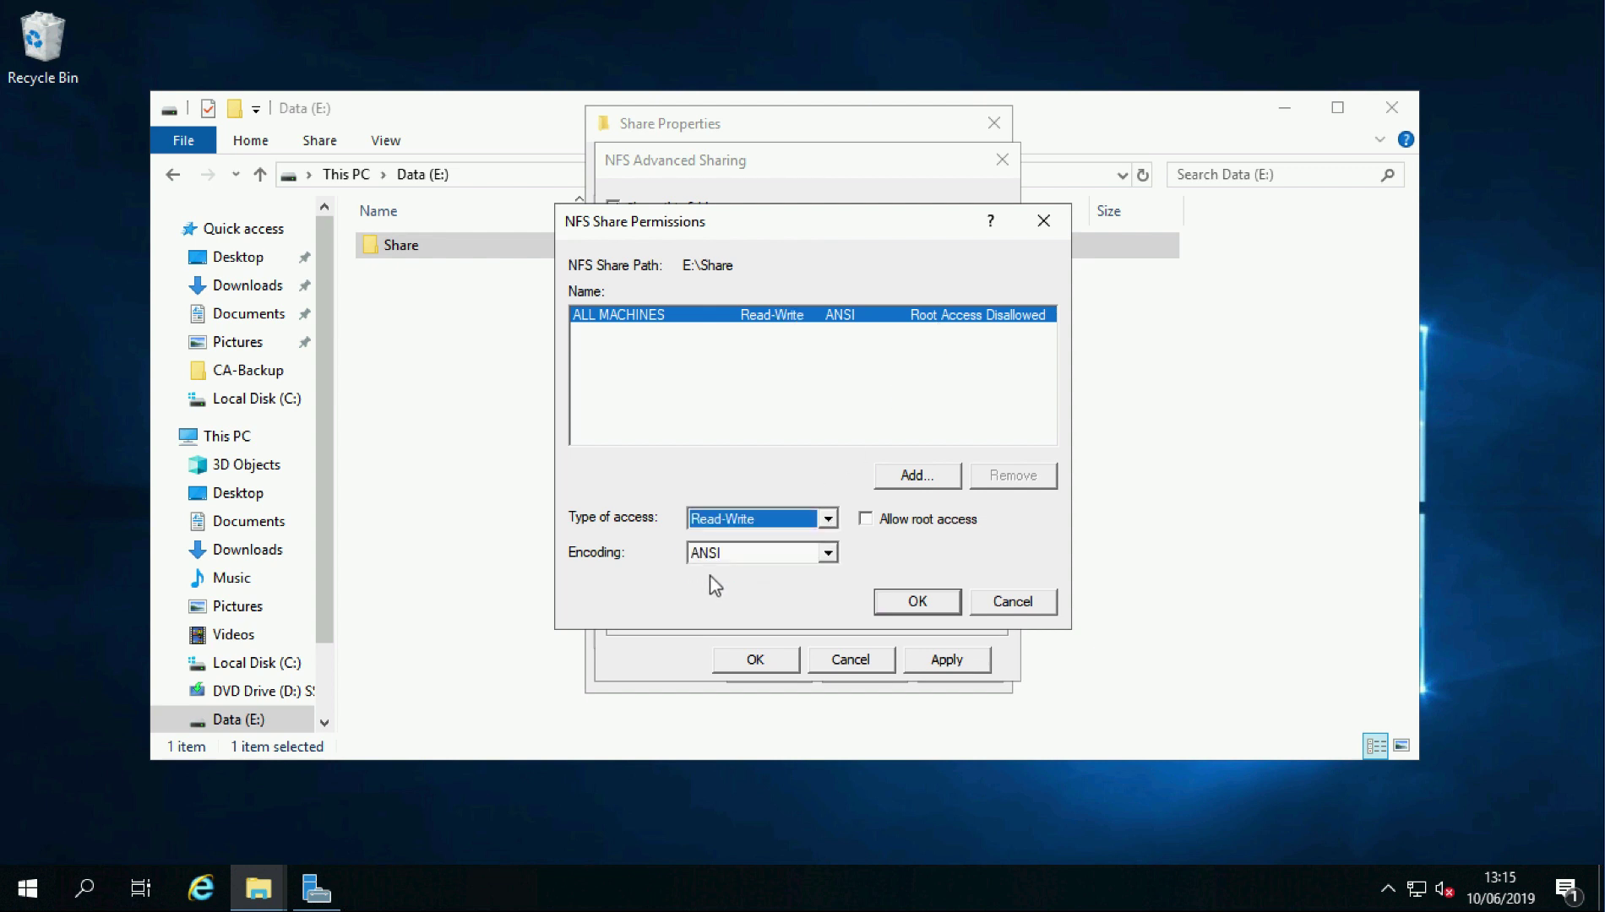
left_click(866, 519)
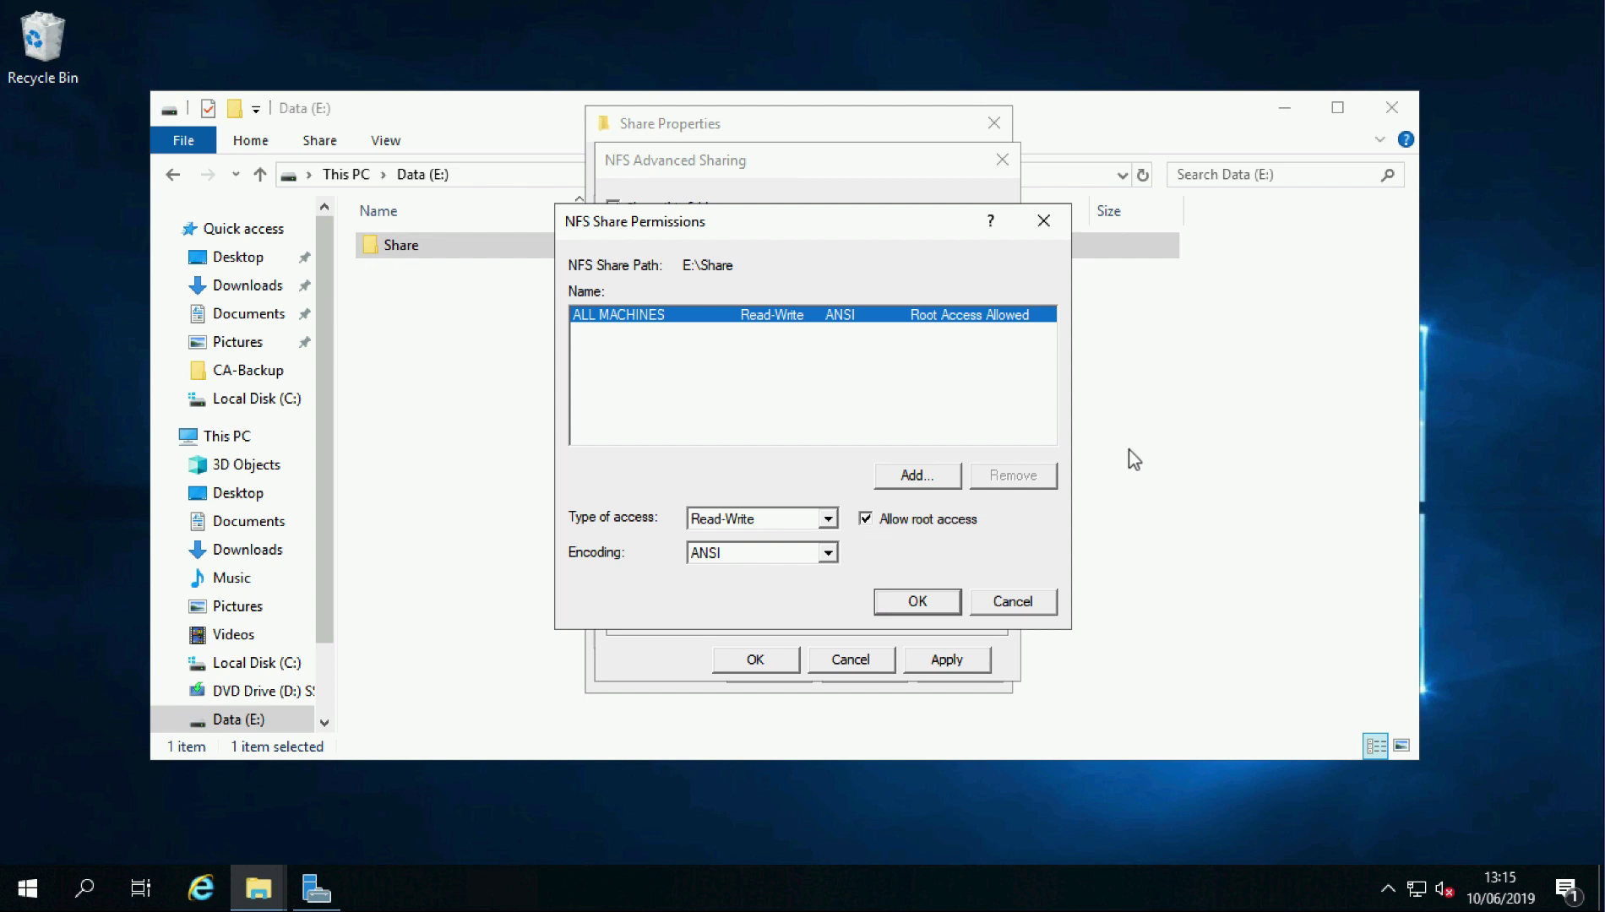
left_click(902, 602)
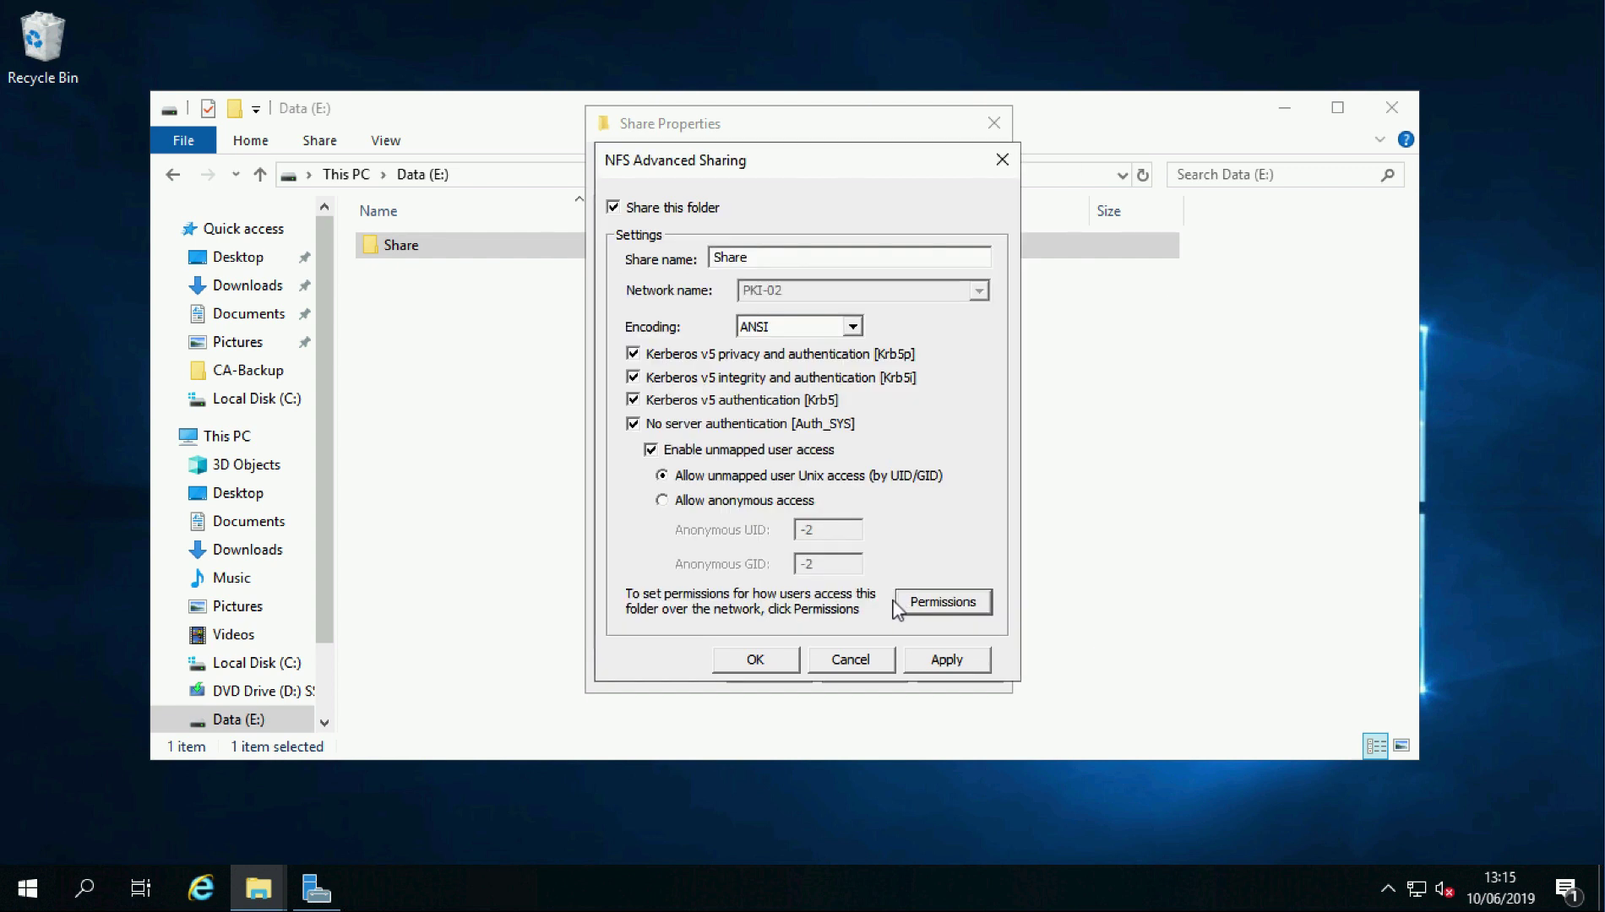
Apply the NFS sharing settings and close the Share Properties dialog
left_click(946, 663)
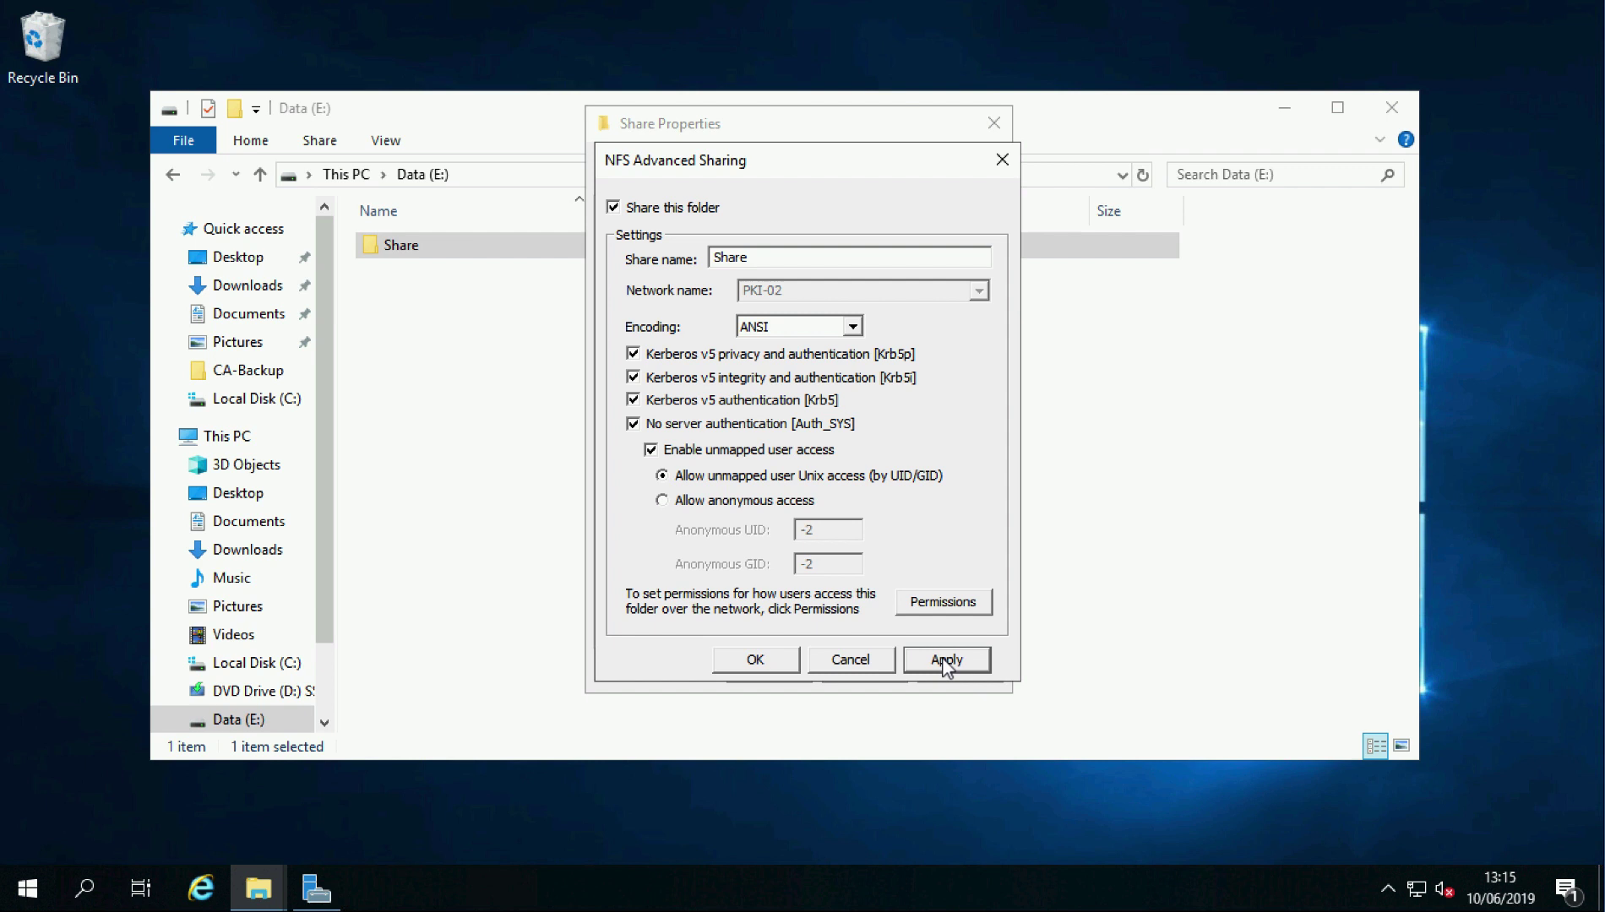
left_click(734, 667)
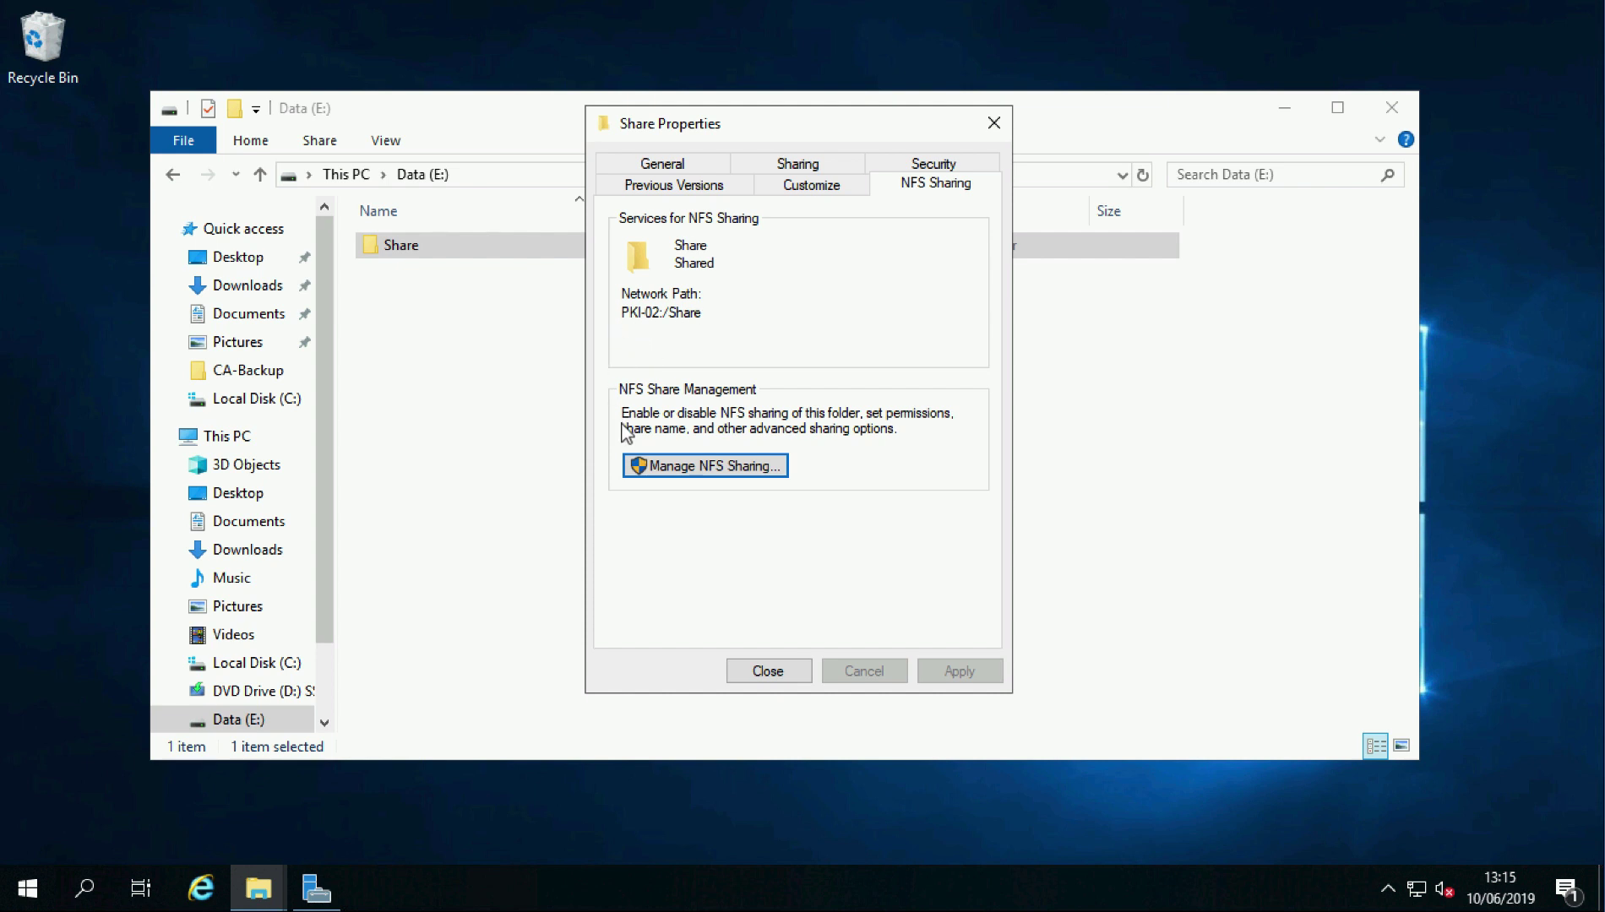
left_click(760, 674)
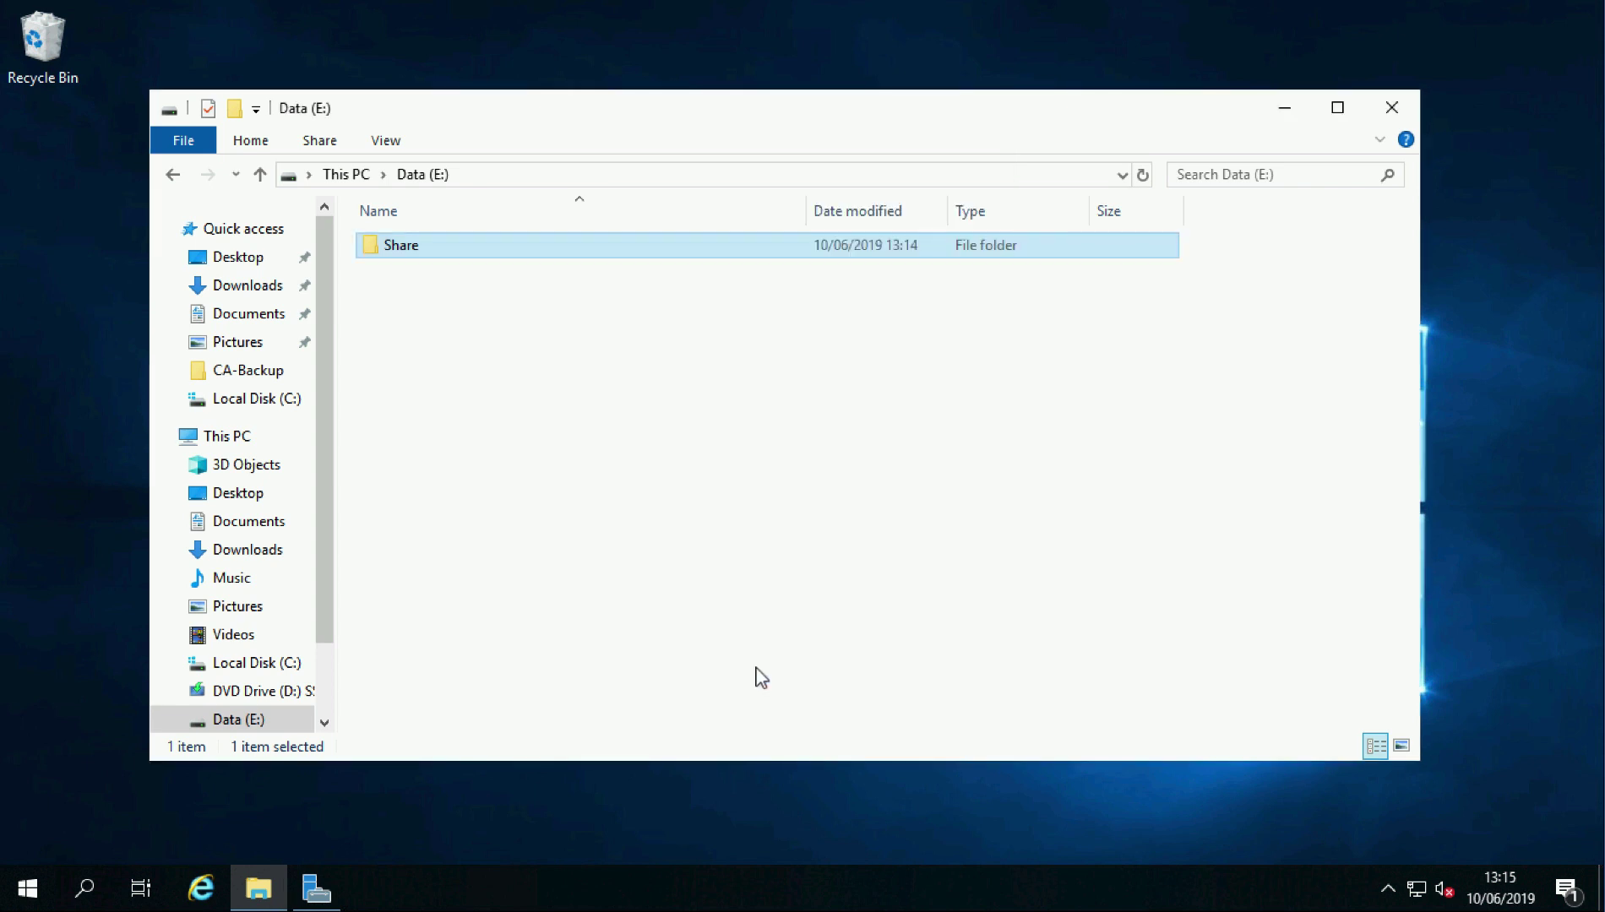
Close Explorer, return to vSphere Client, and show the PNL-DC storage inventory
left_click(1391, 108)
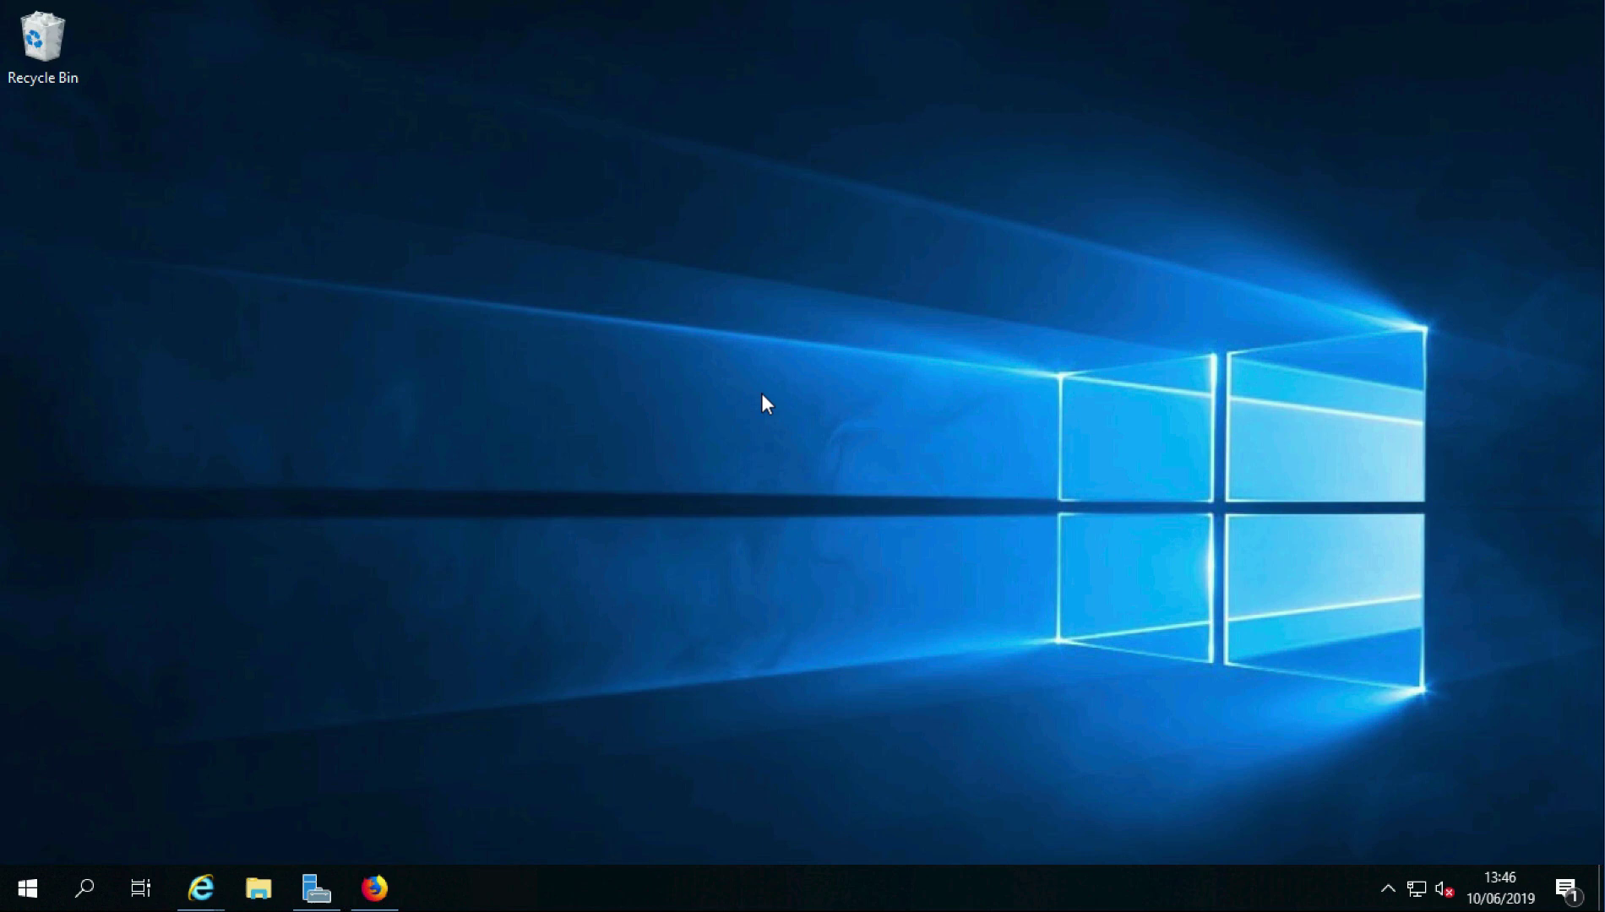
left_click(374, 888)
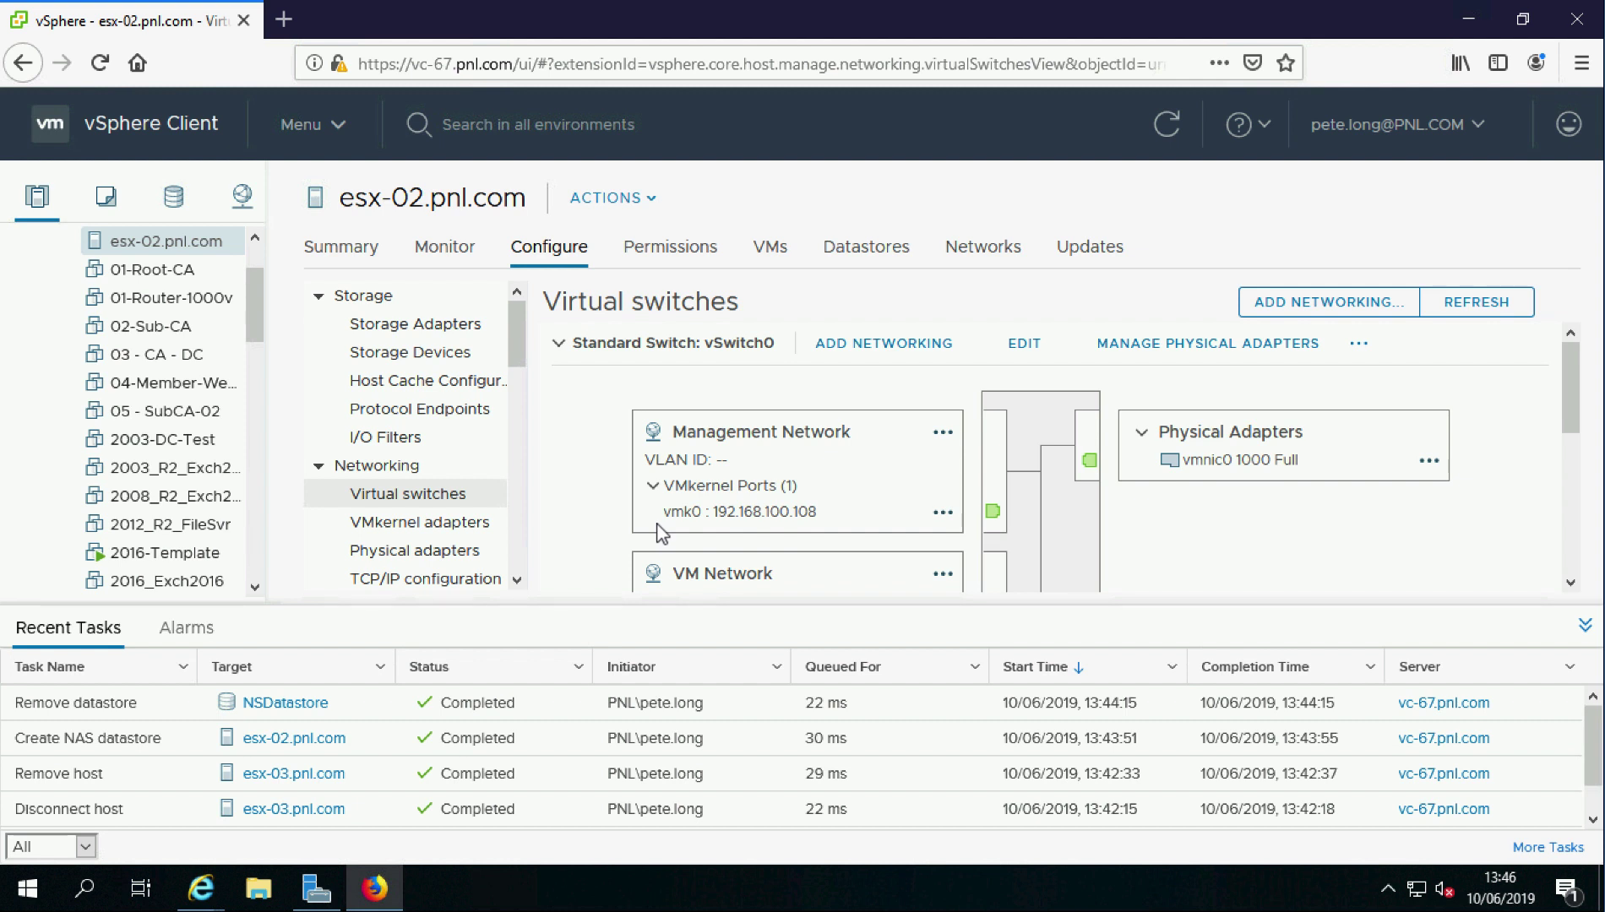
left_click(174, 201)
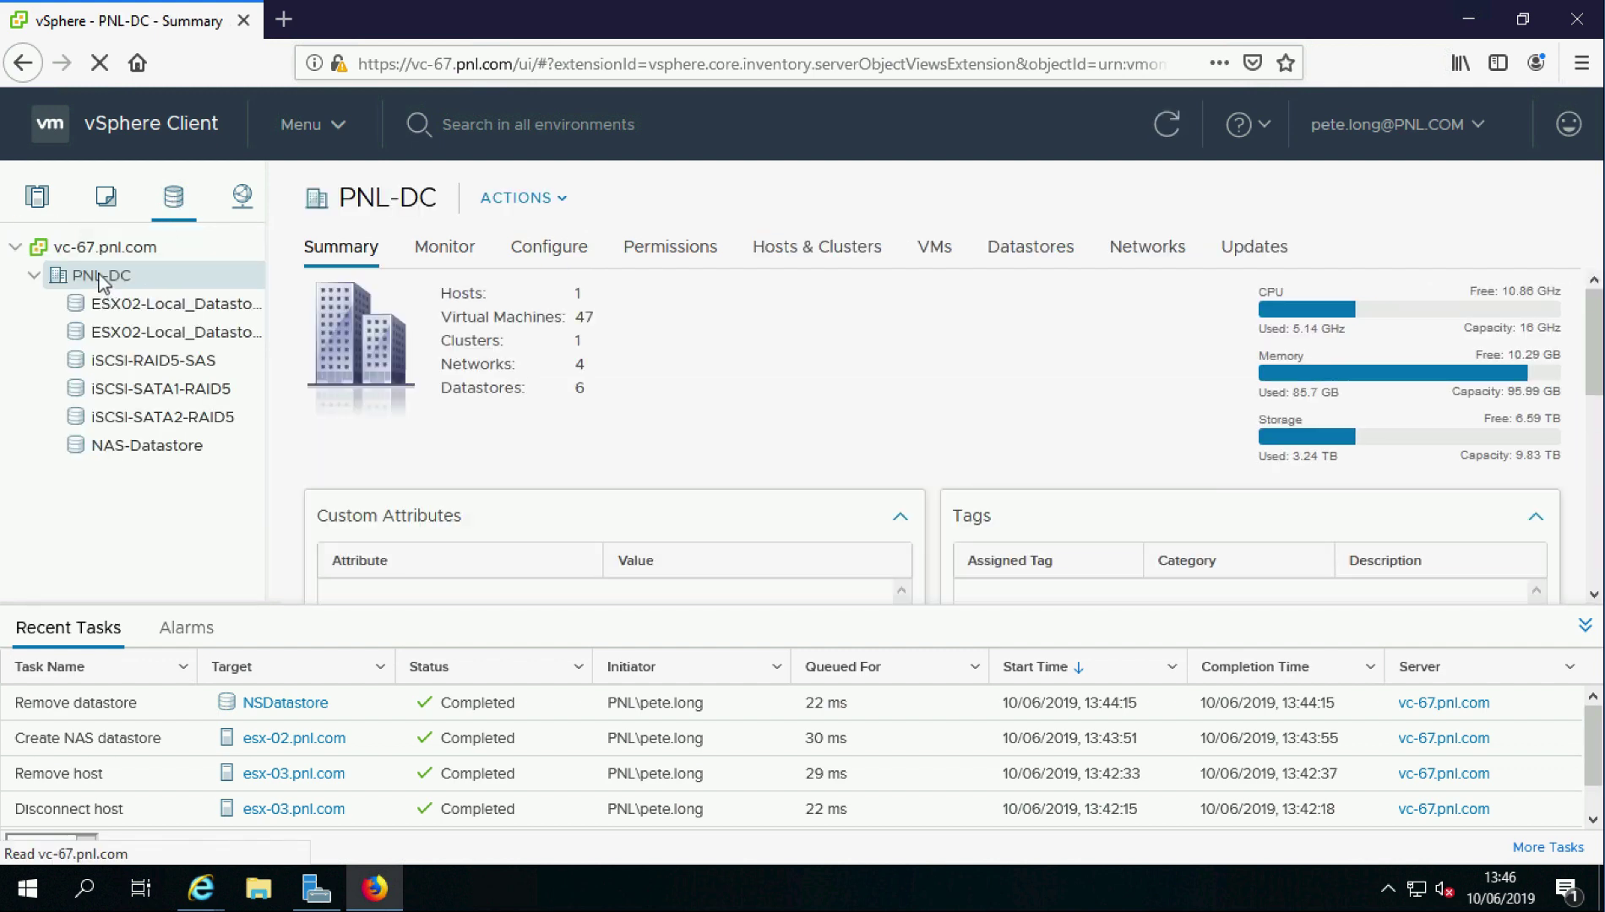
Start a new datastore on PNL-DC, choosing the NFS type and NFS 3
right_click(99, 277)
mouse_move(163, 476)
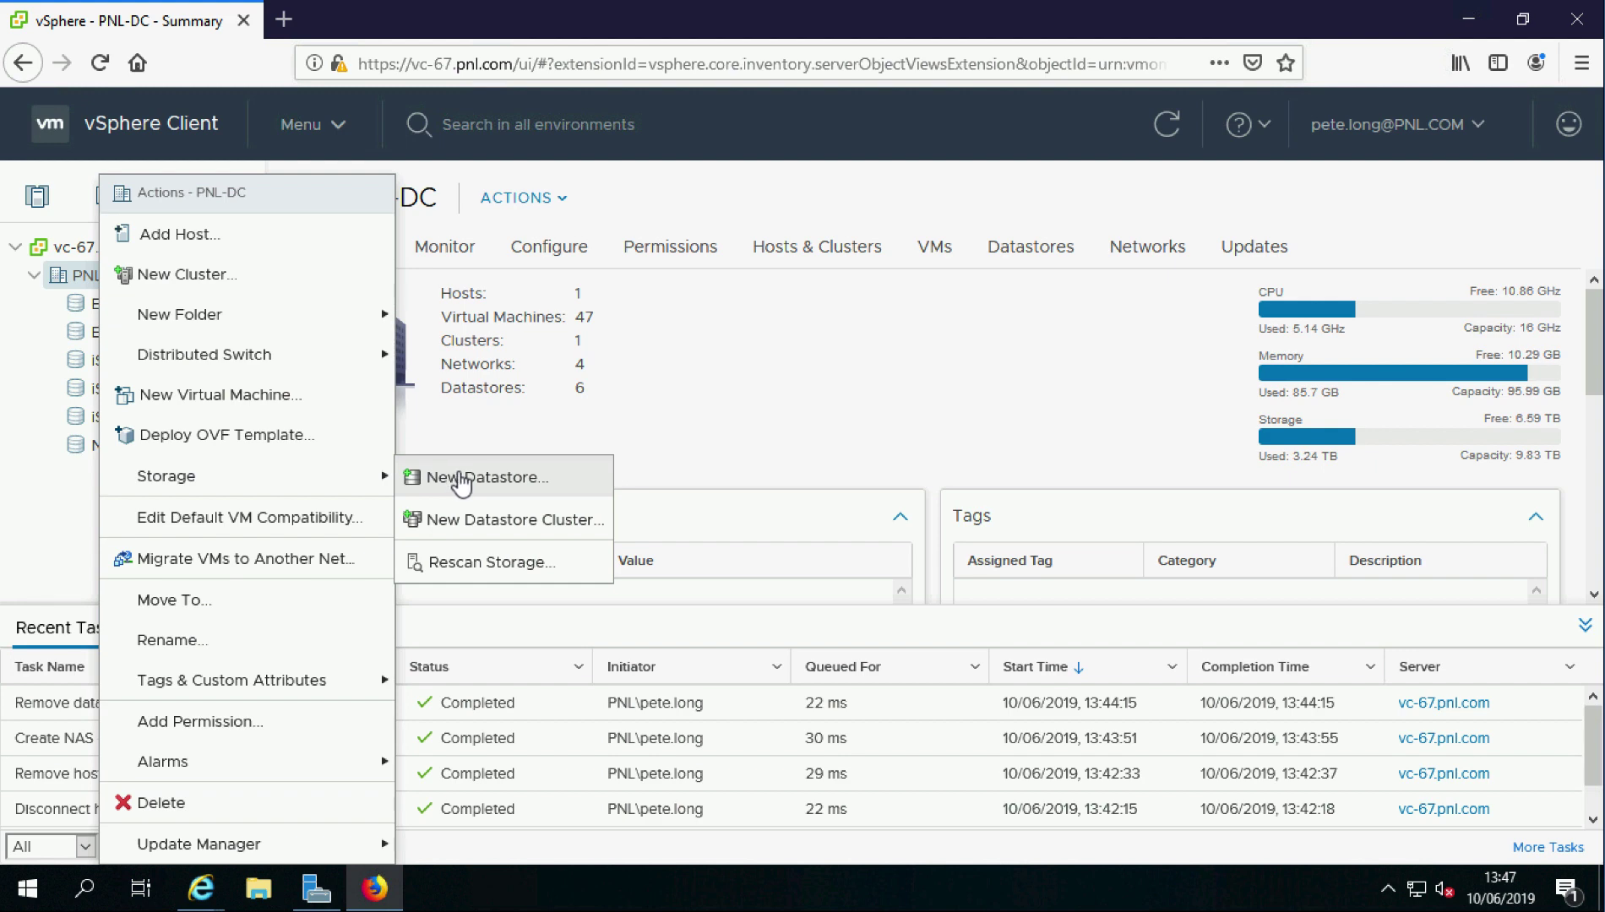
left_click(460, 480)
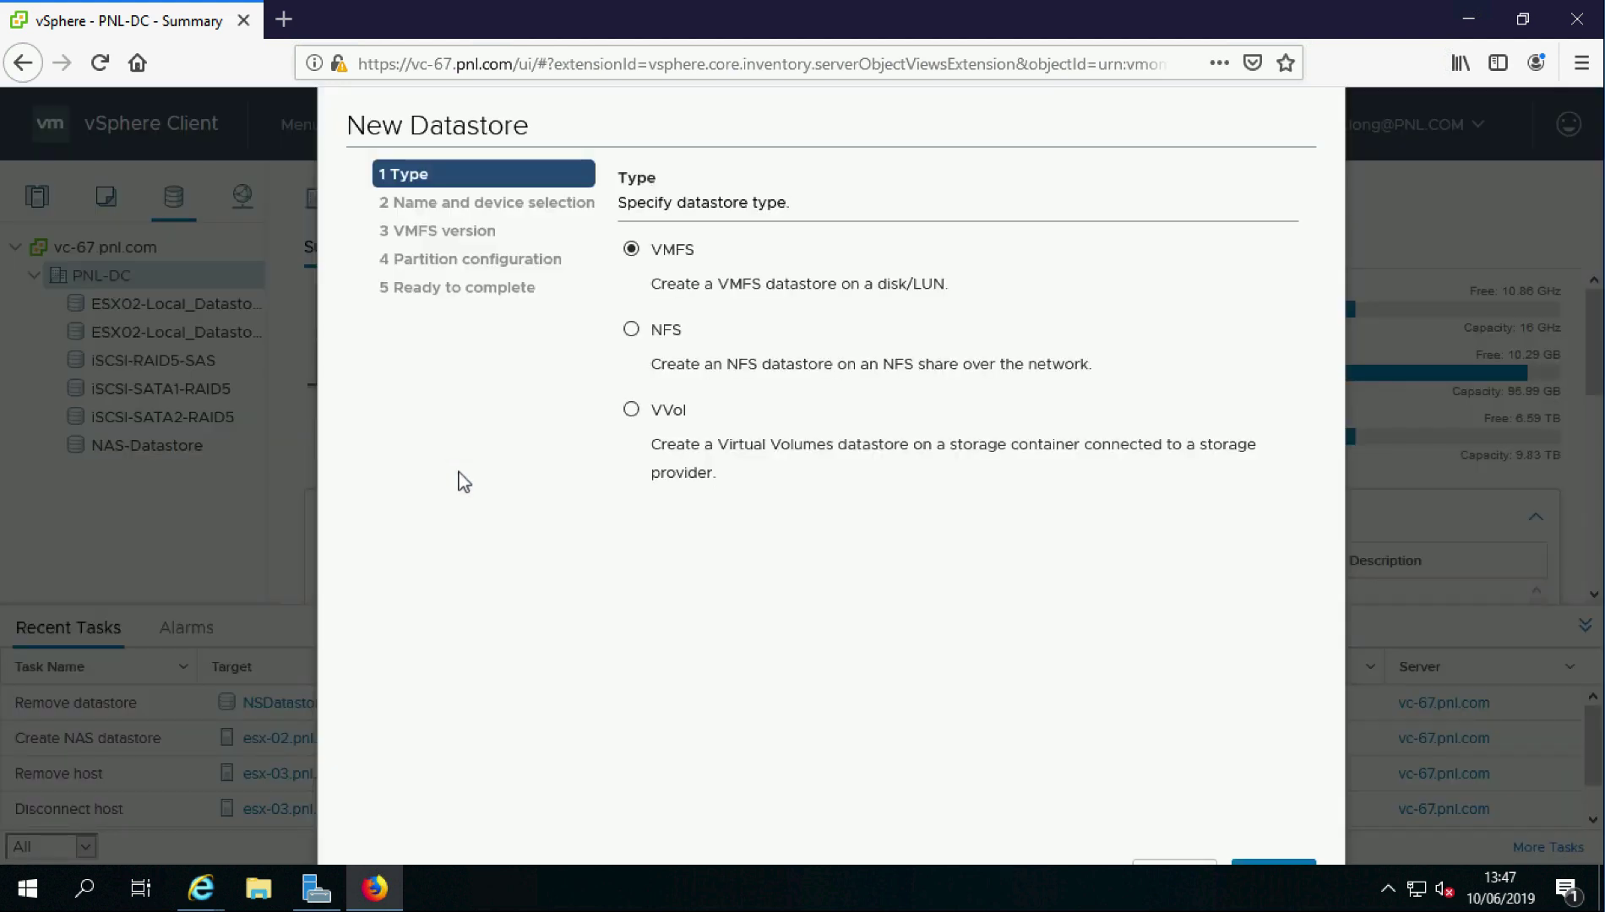
left_click(631, 329)
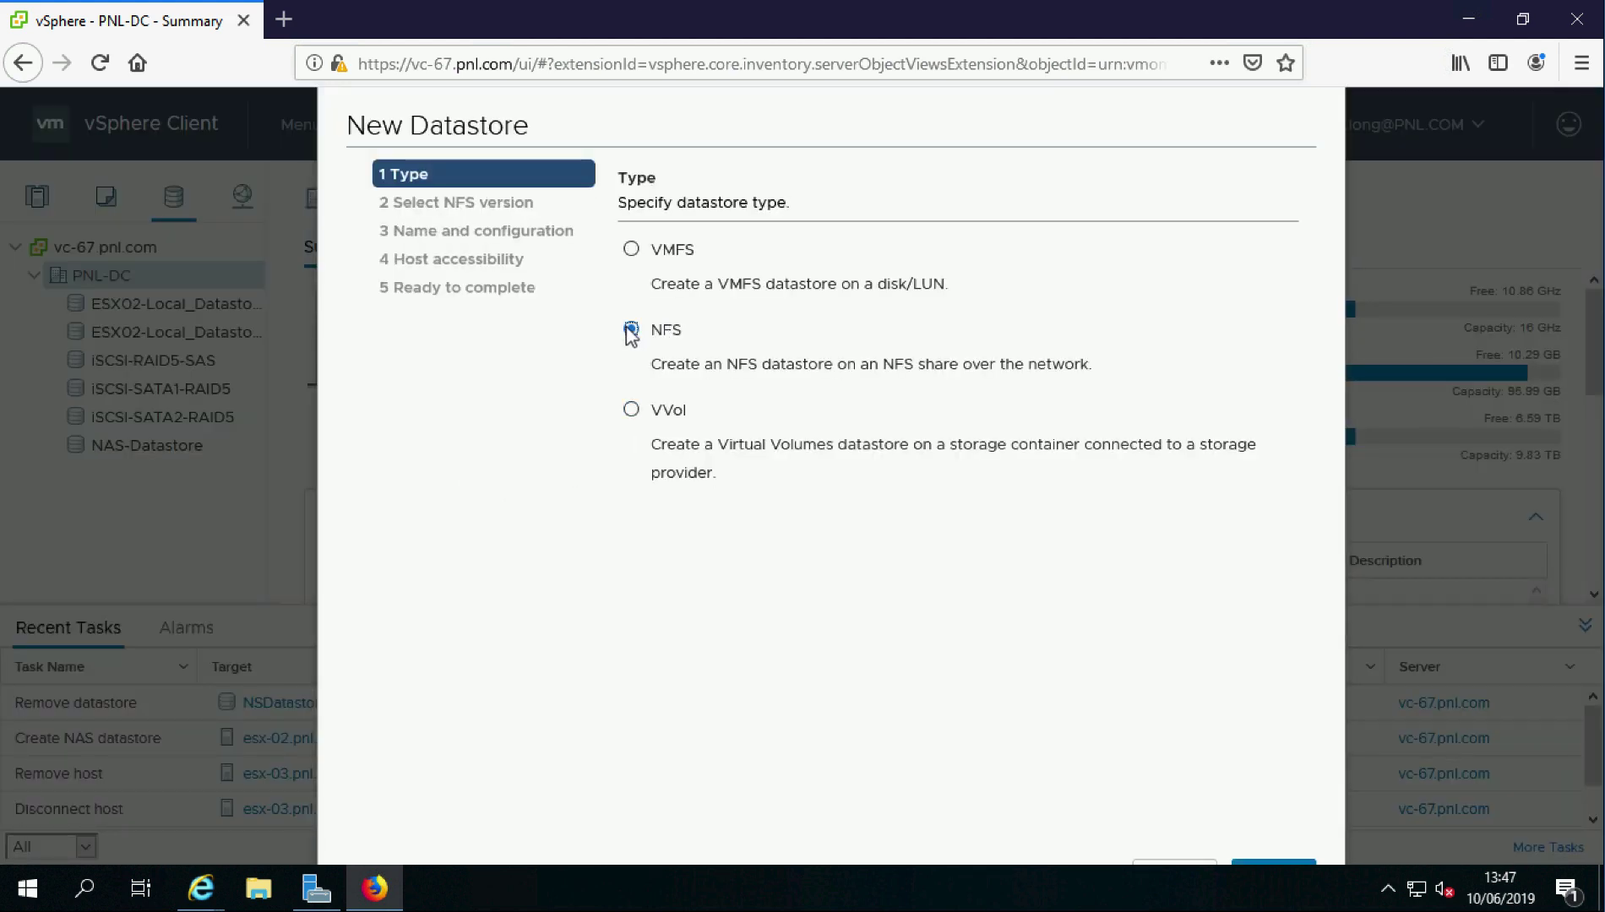
left_click(1253, 871)
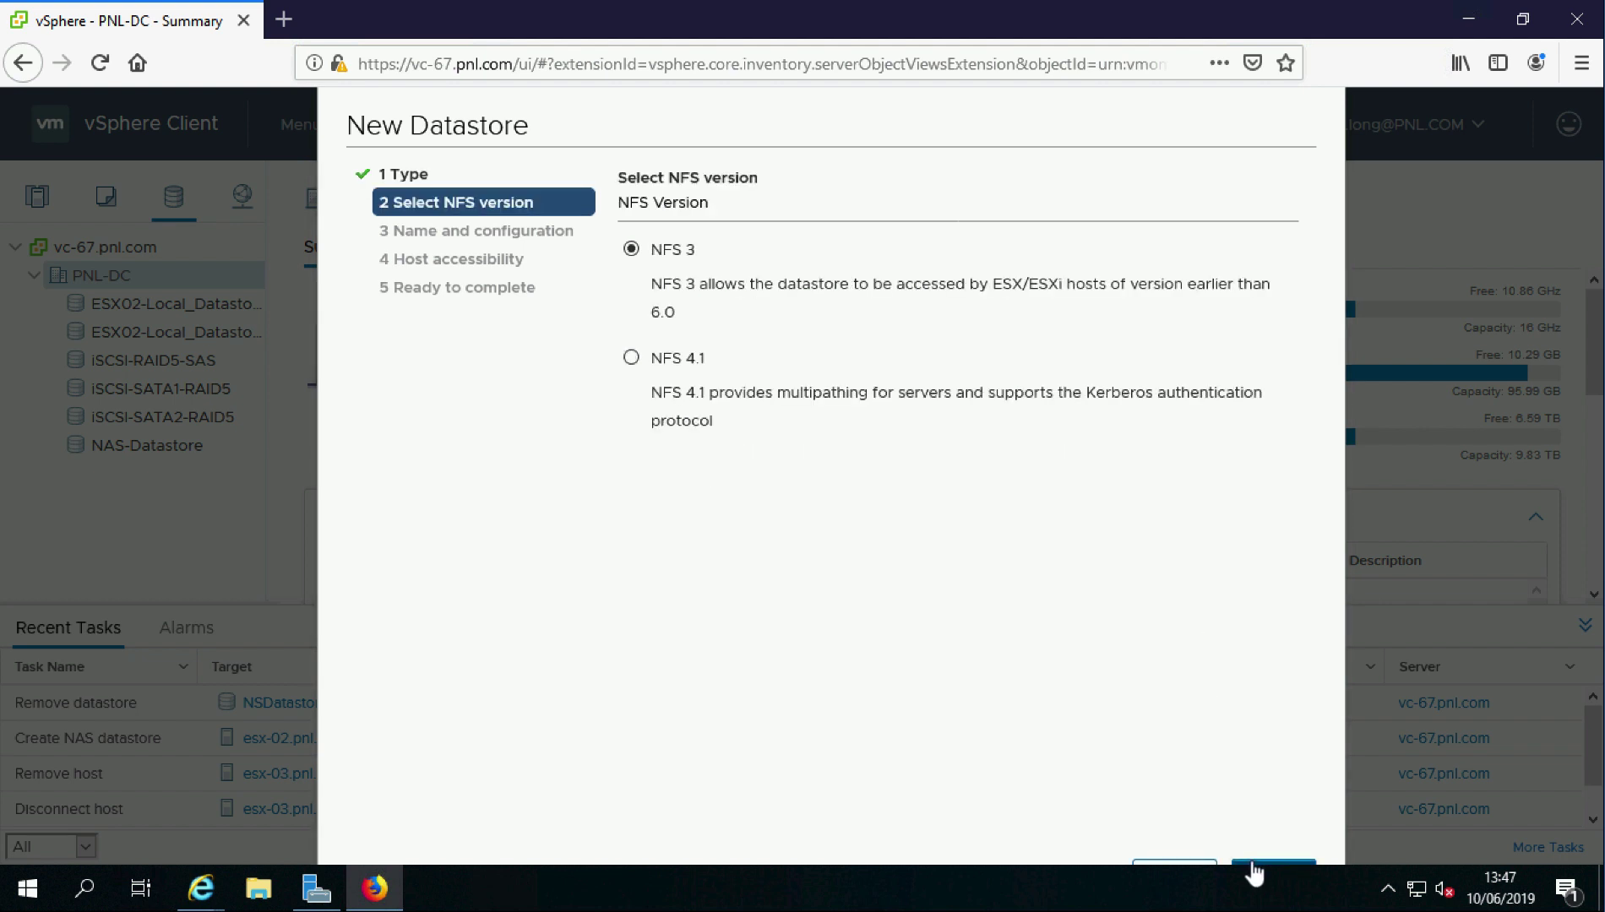
left_click(1253, 872)
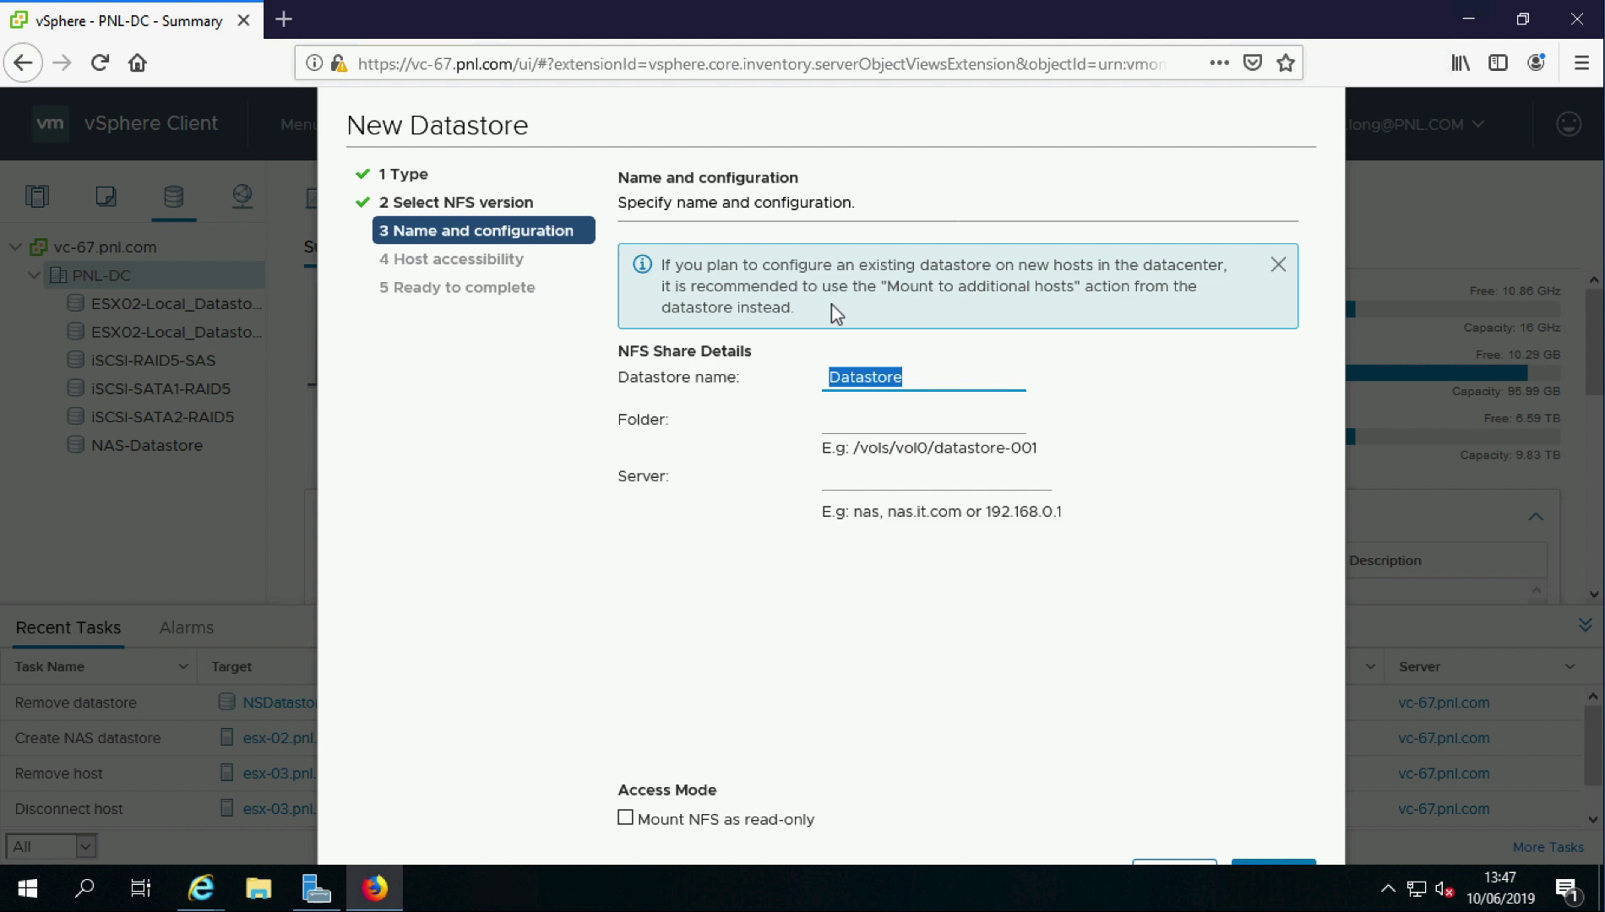
Name it NFS-Datastore with folder /Share and server 192.168.100.10
left_click(829, 377)
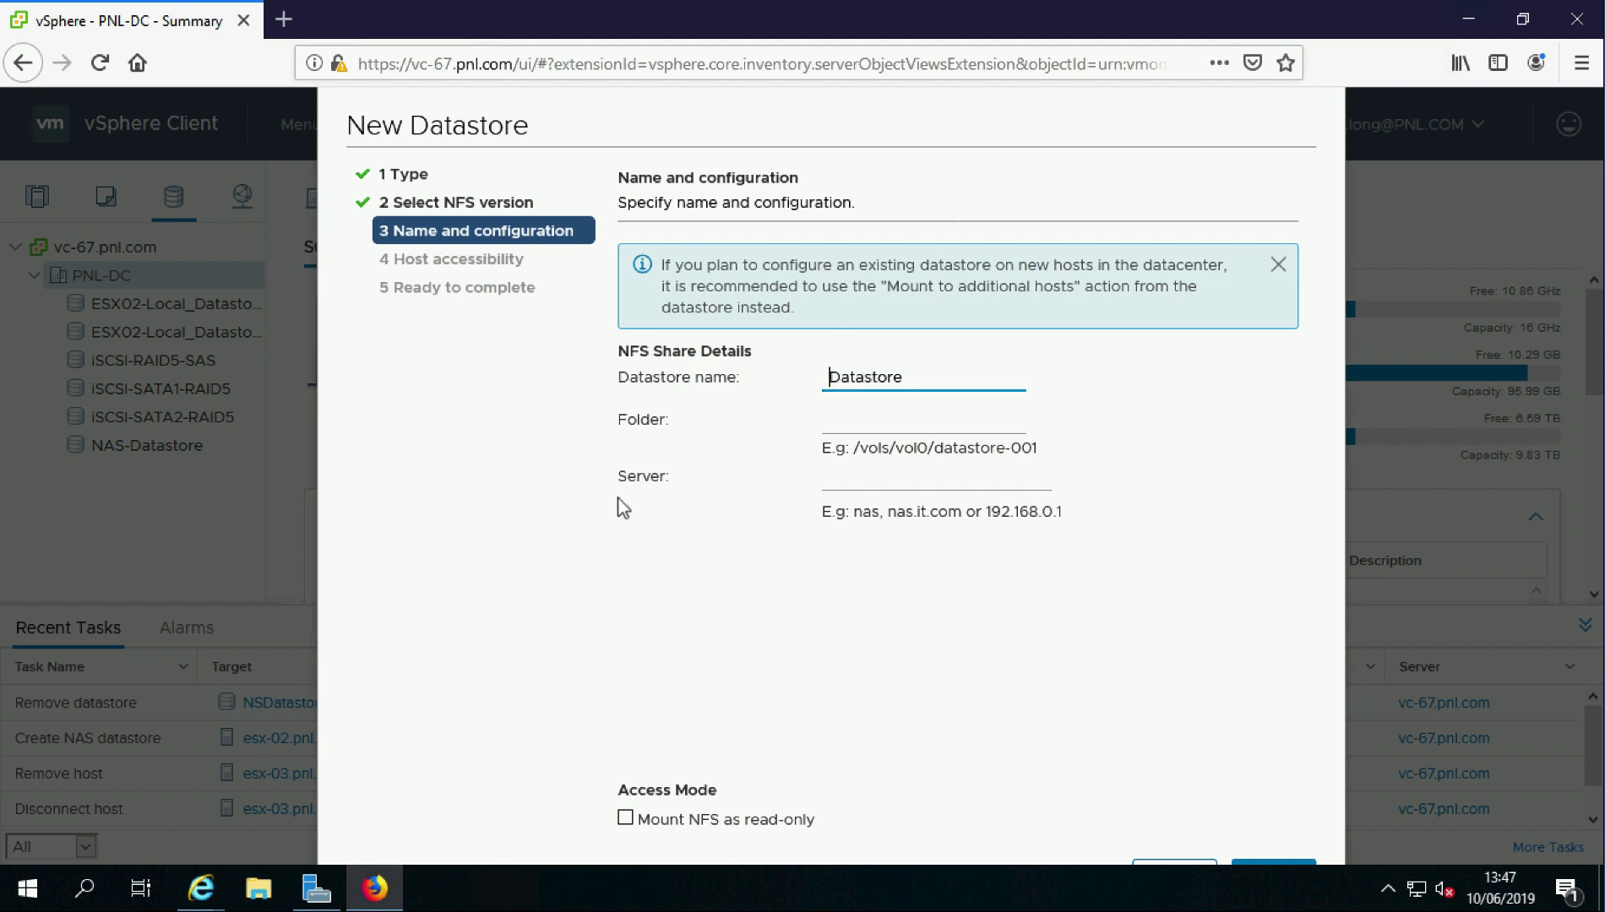
type("NFS-")
left_click(832, 419)
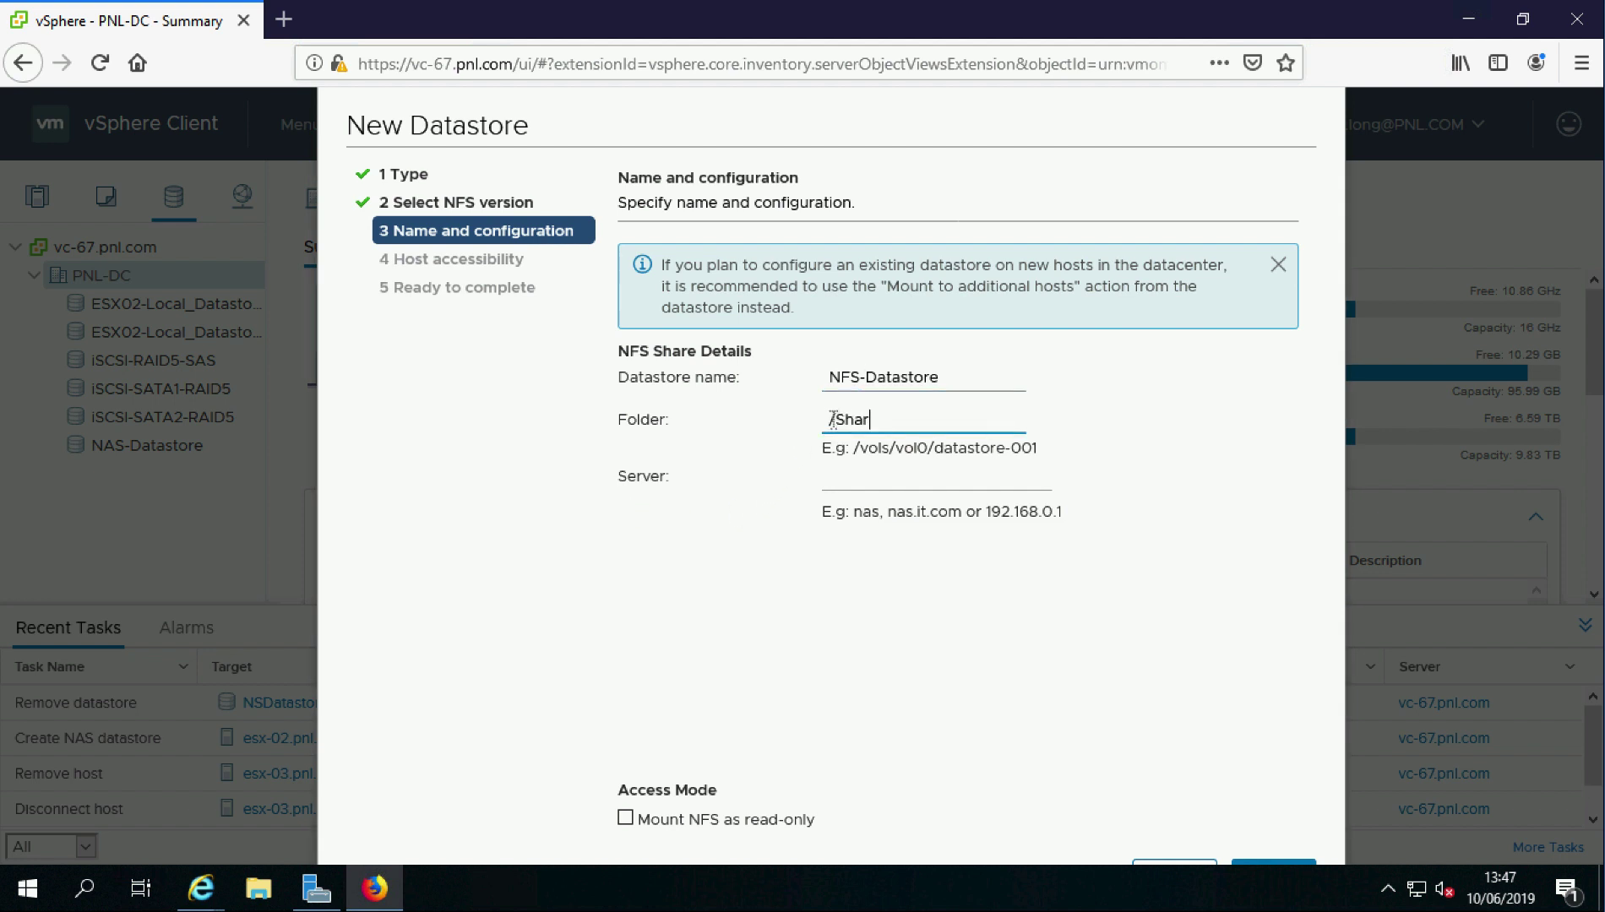
left_click(832, 471)
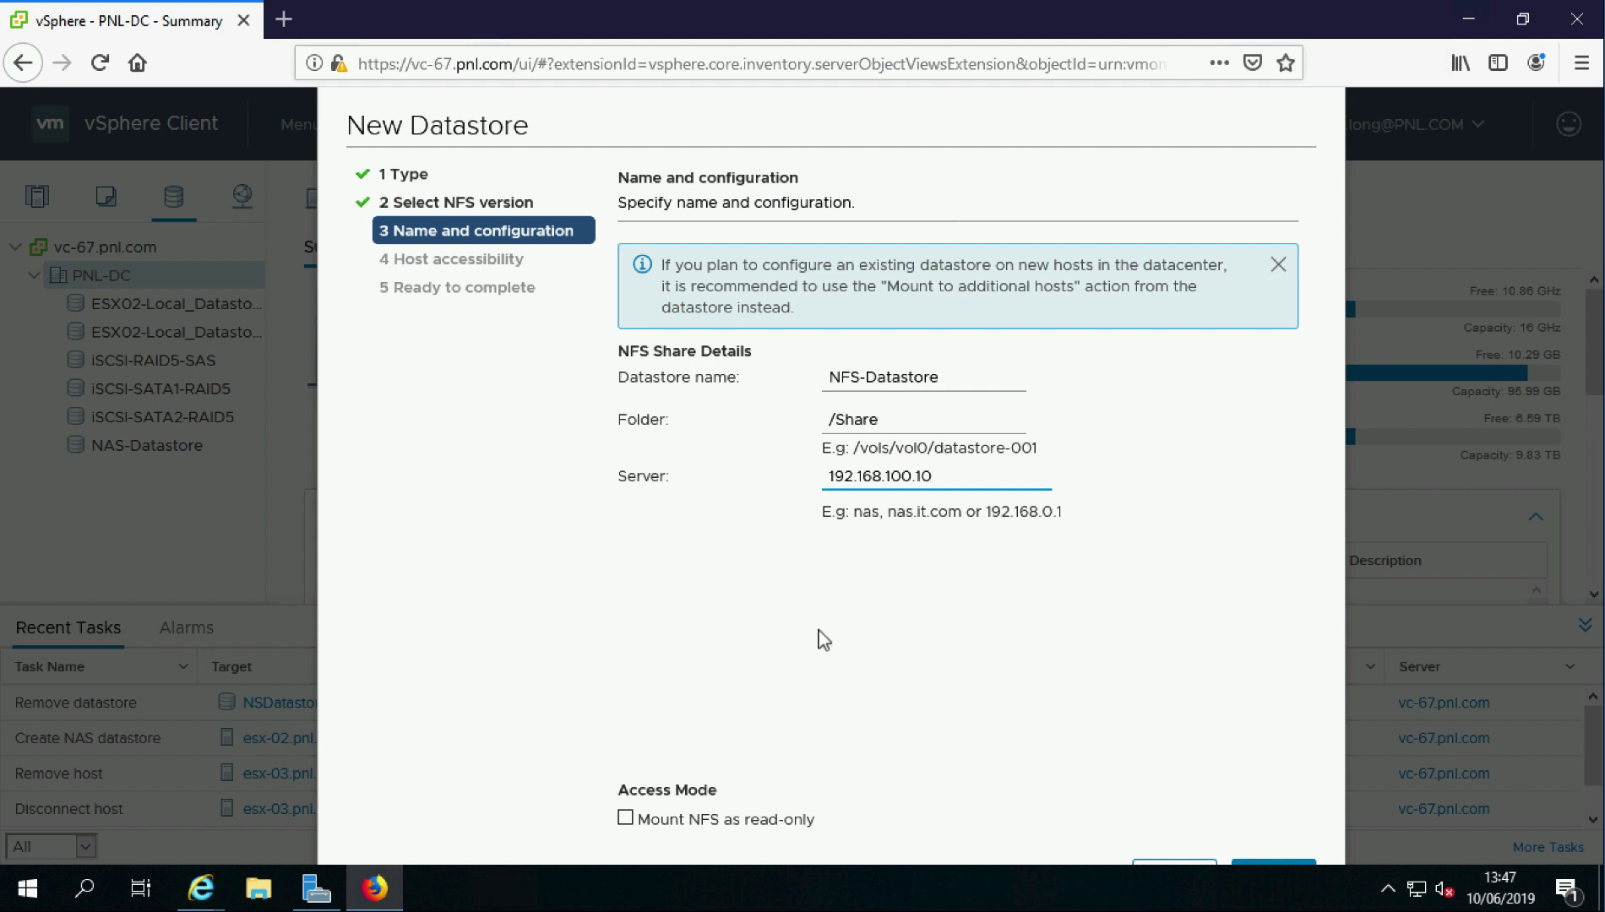
Grant host esx-02.pnl.com access and finish creating NFS-Datastore
left_click(1240, 870)
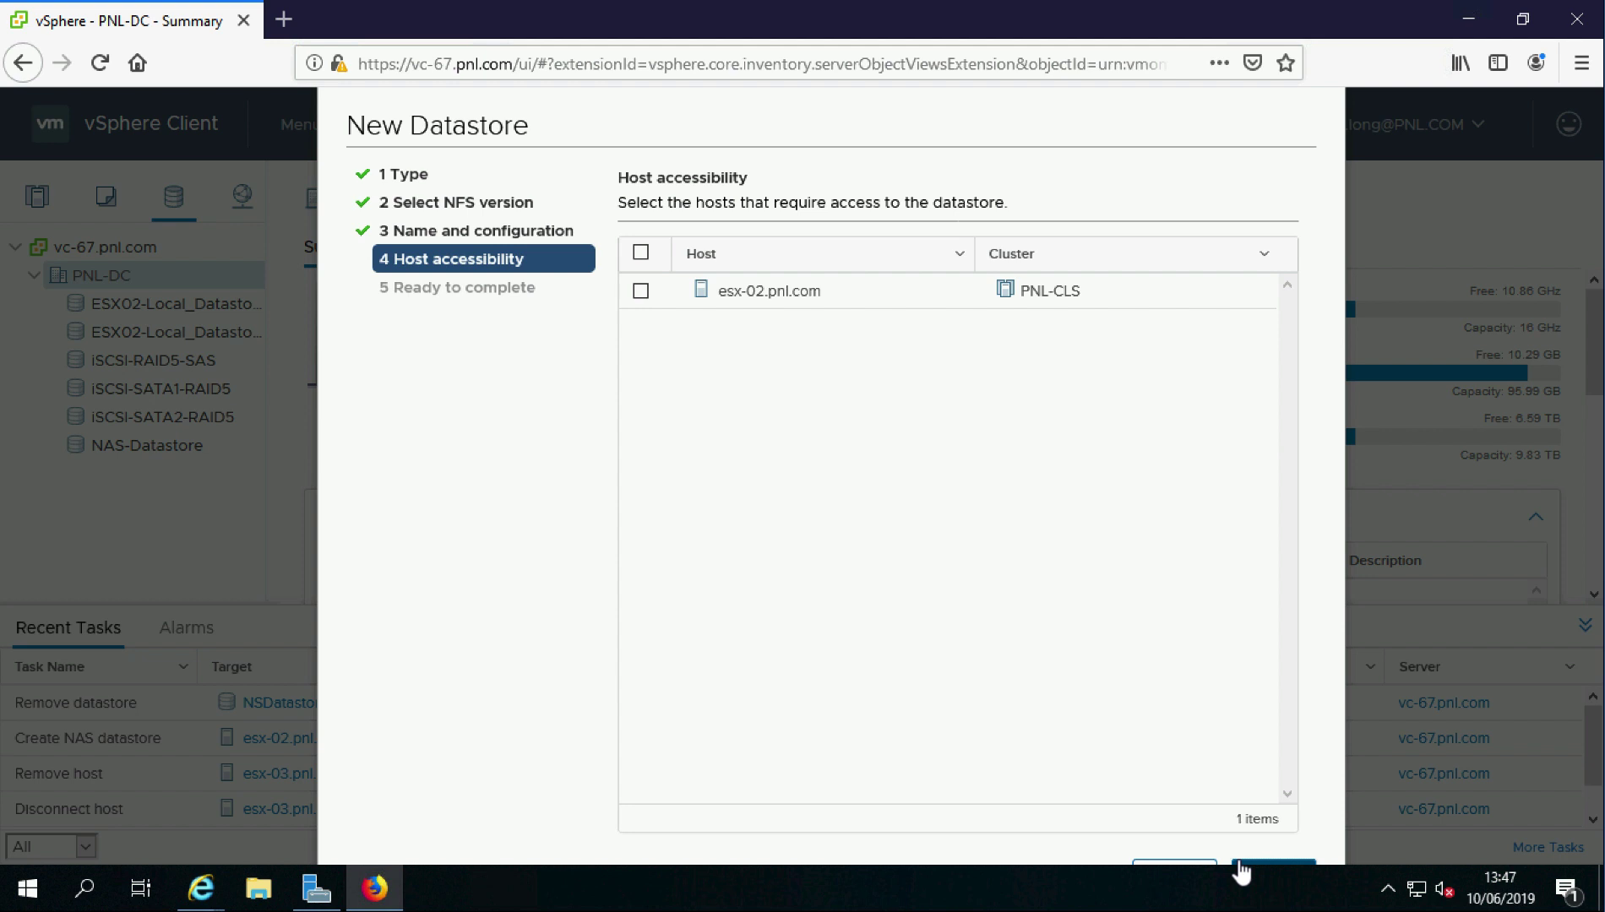
left_click(641, 290)
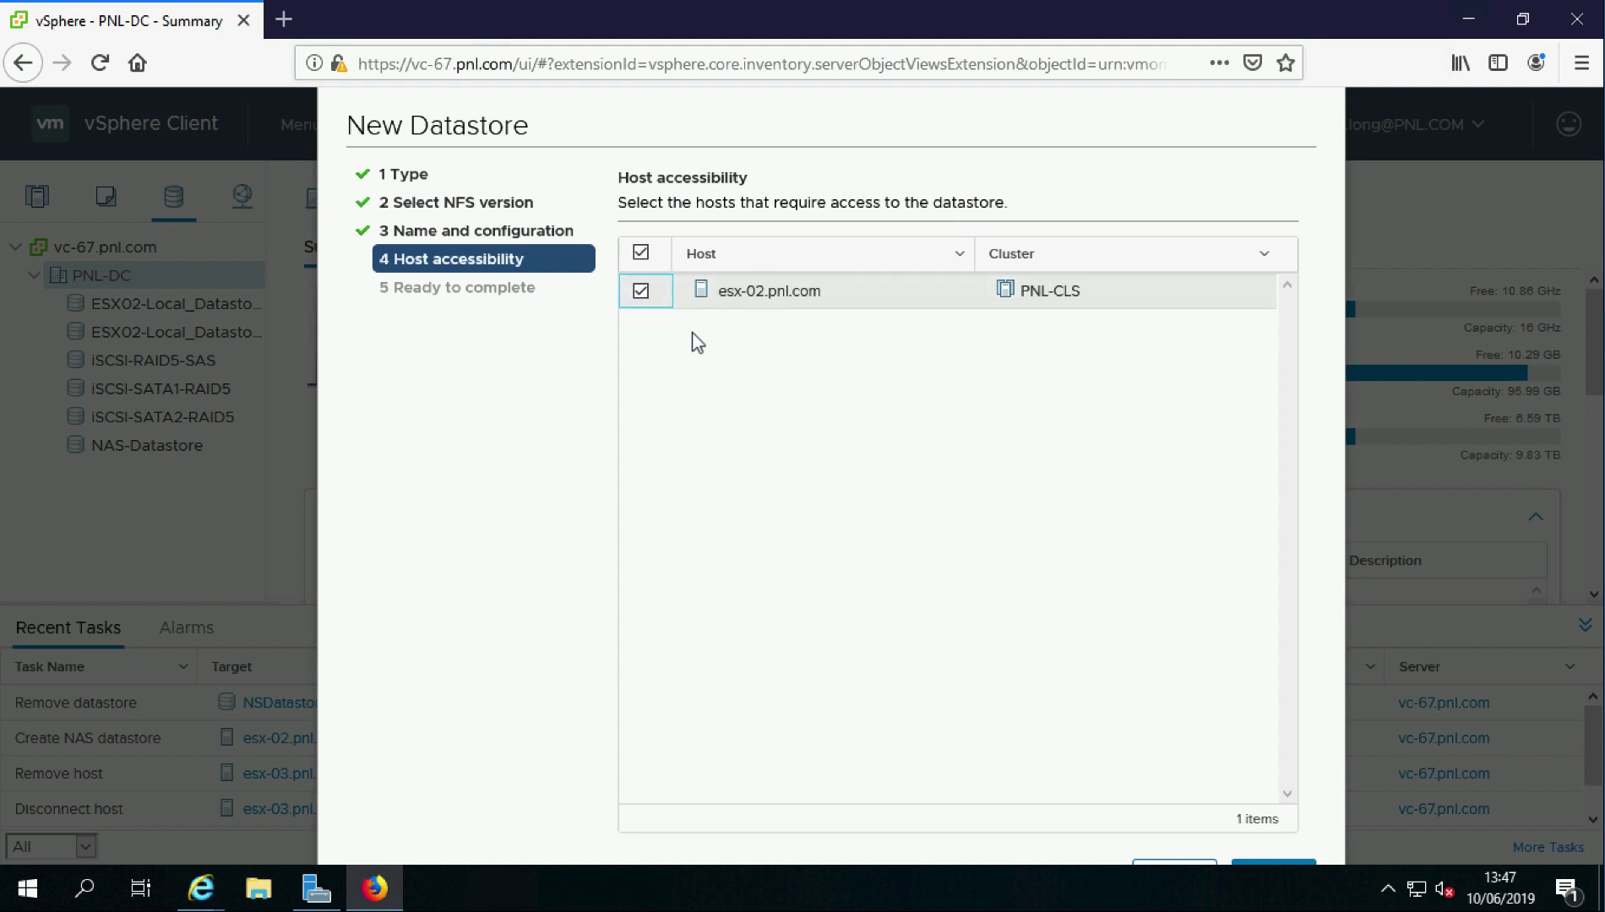
left_click(1256, 874)
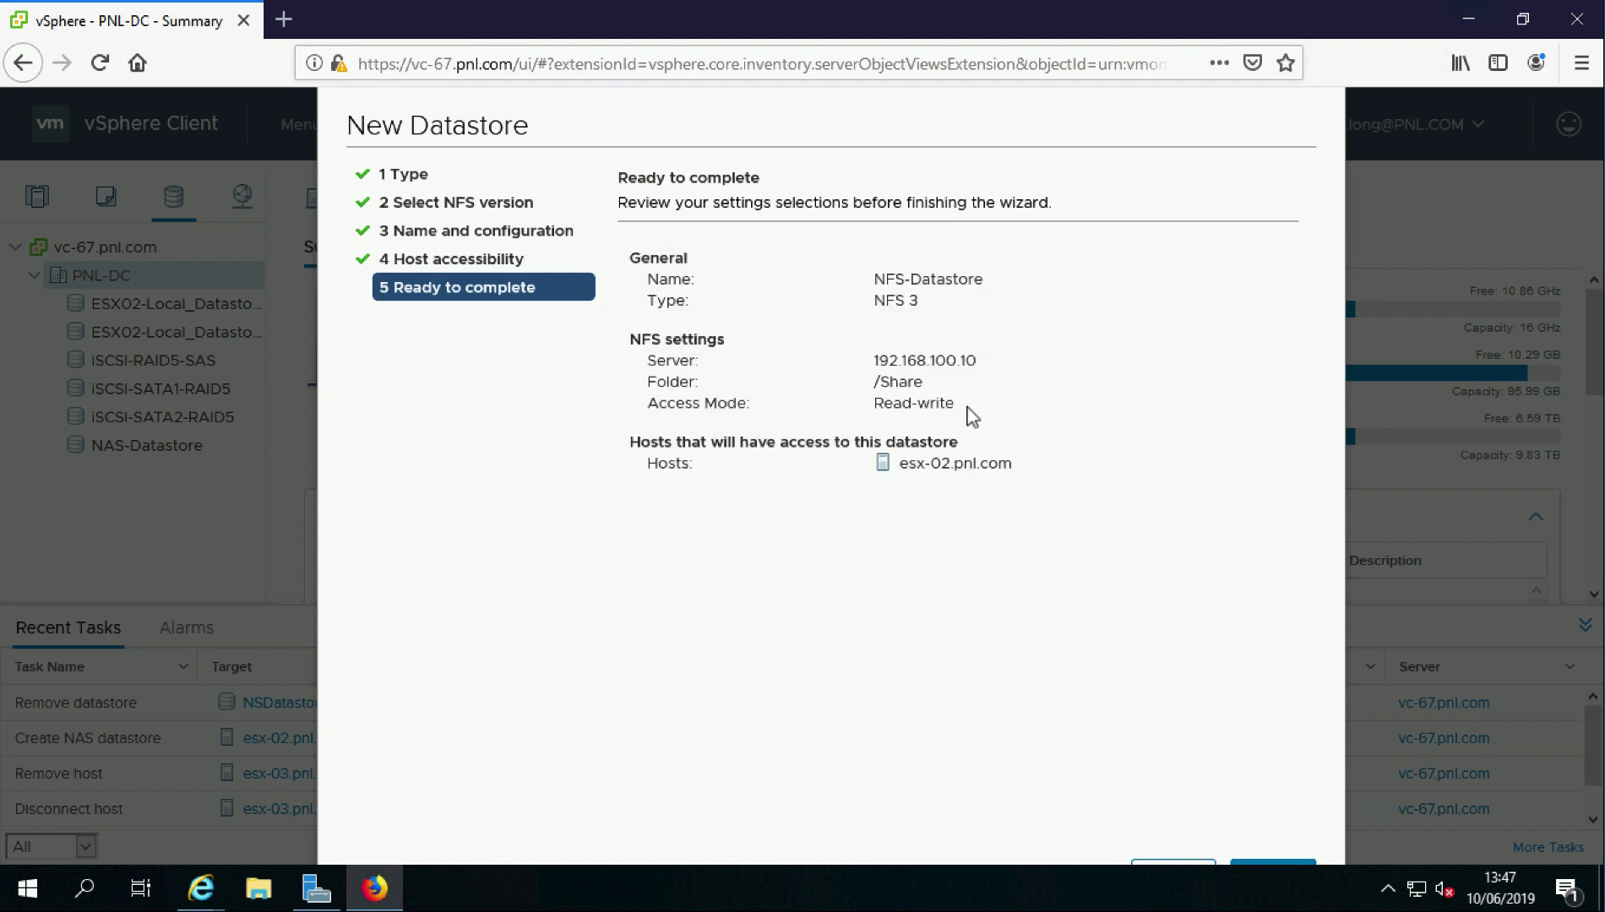
left_click(1259, 860)
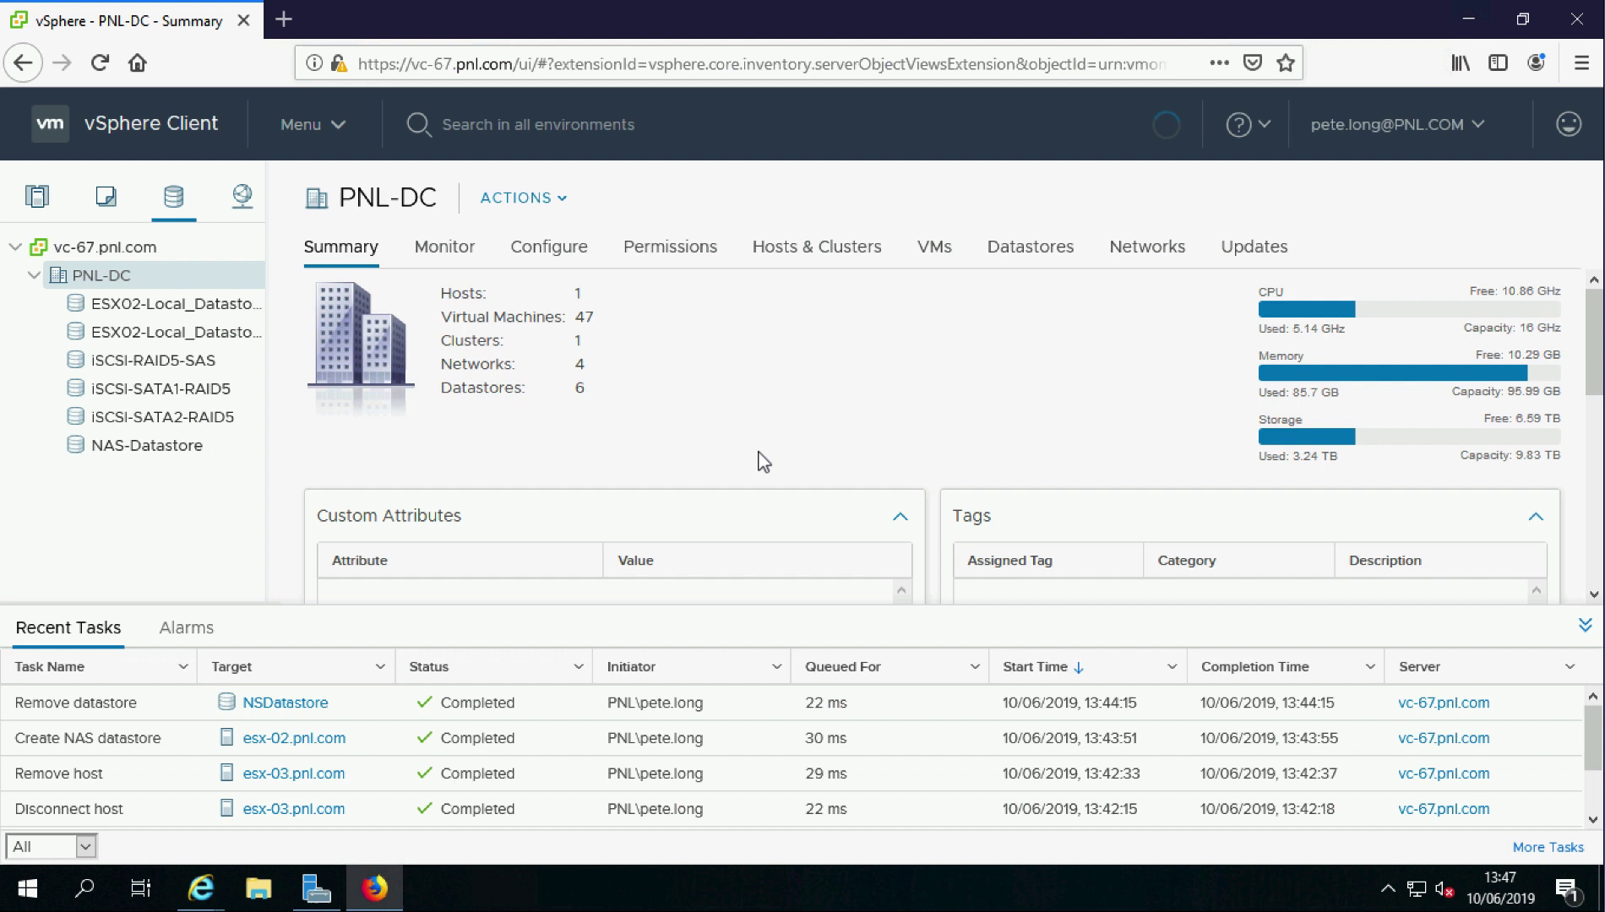
Open E:\Share in File Explorer and add a new text document named test
left_click(258, 887)
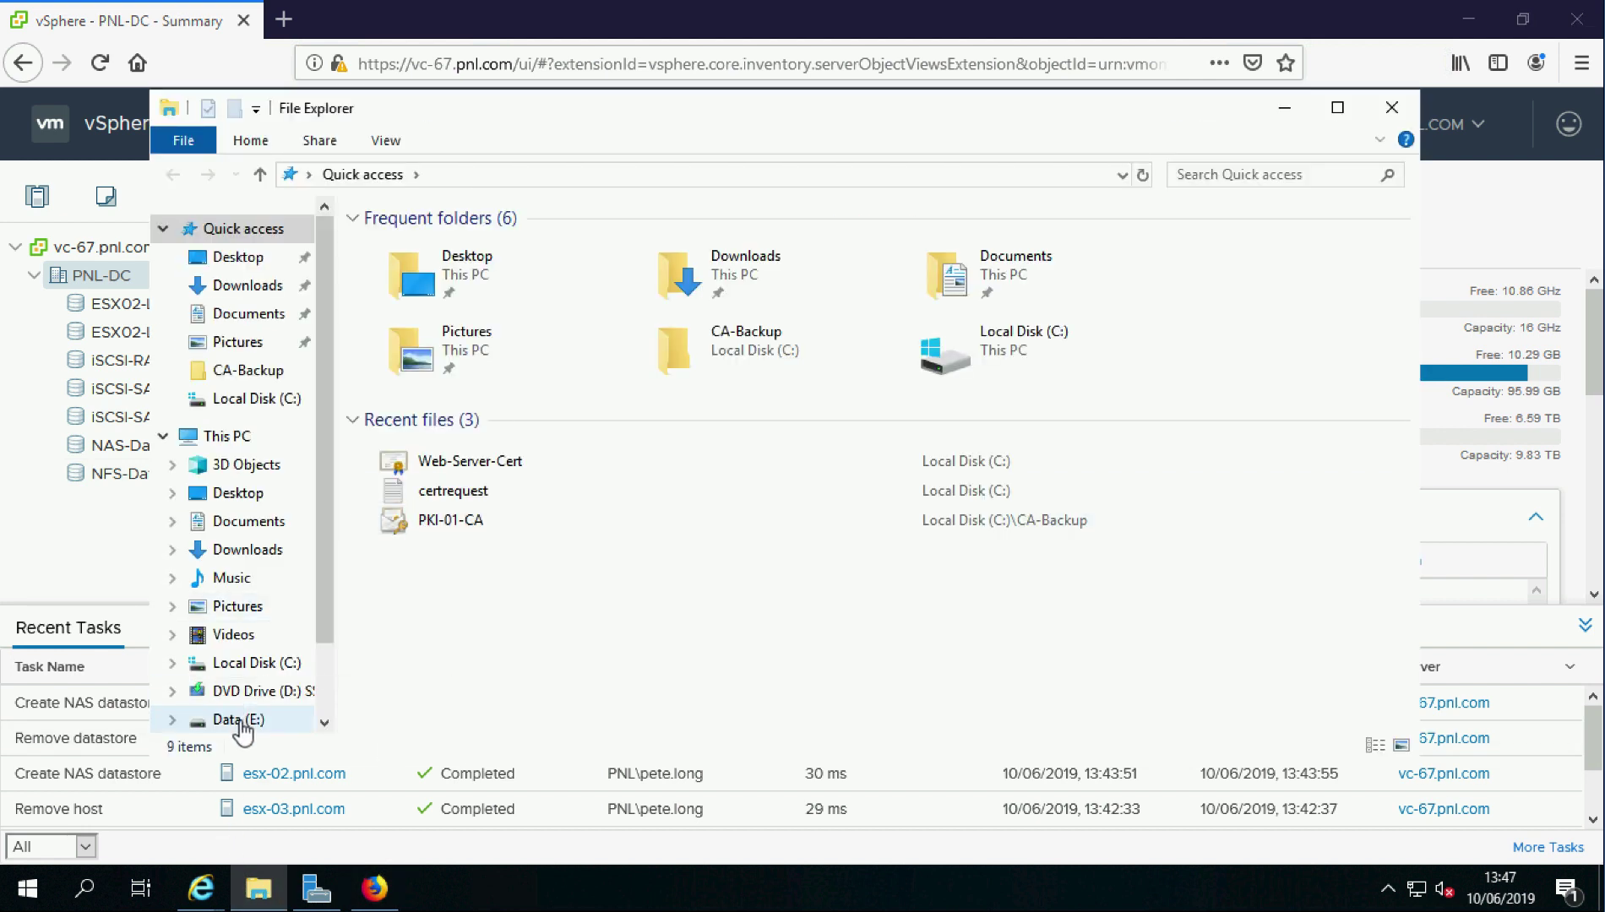
left_click(242, 722)
double_click(391, 242)
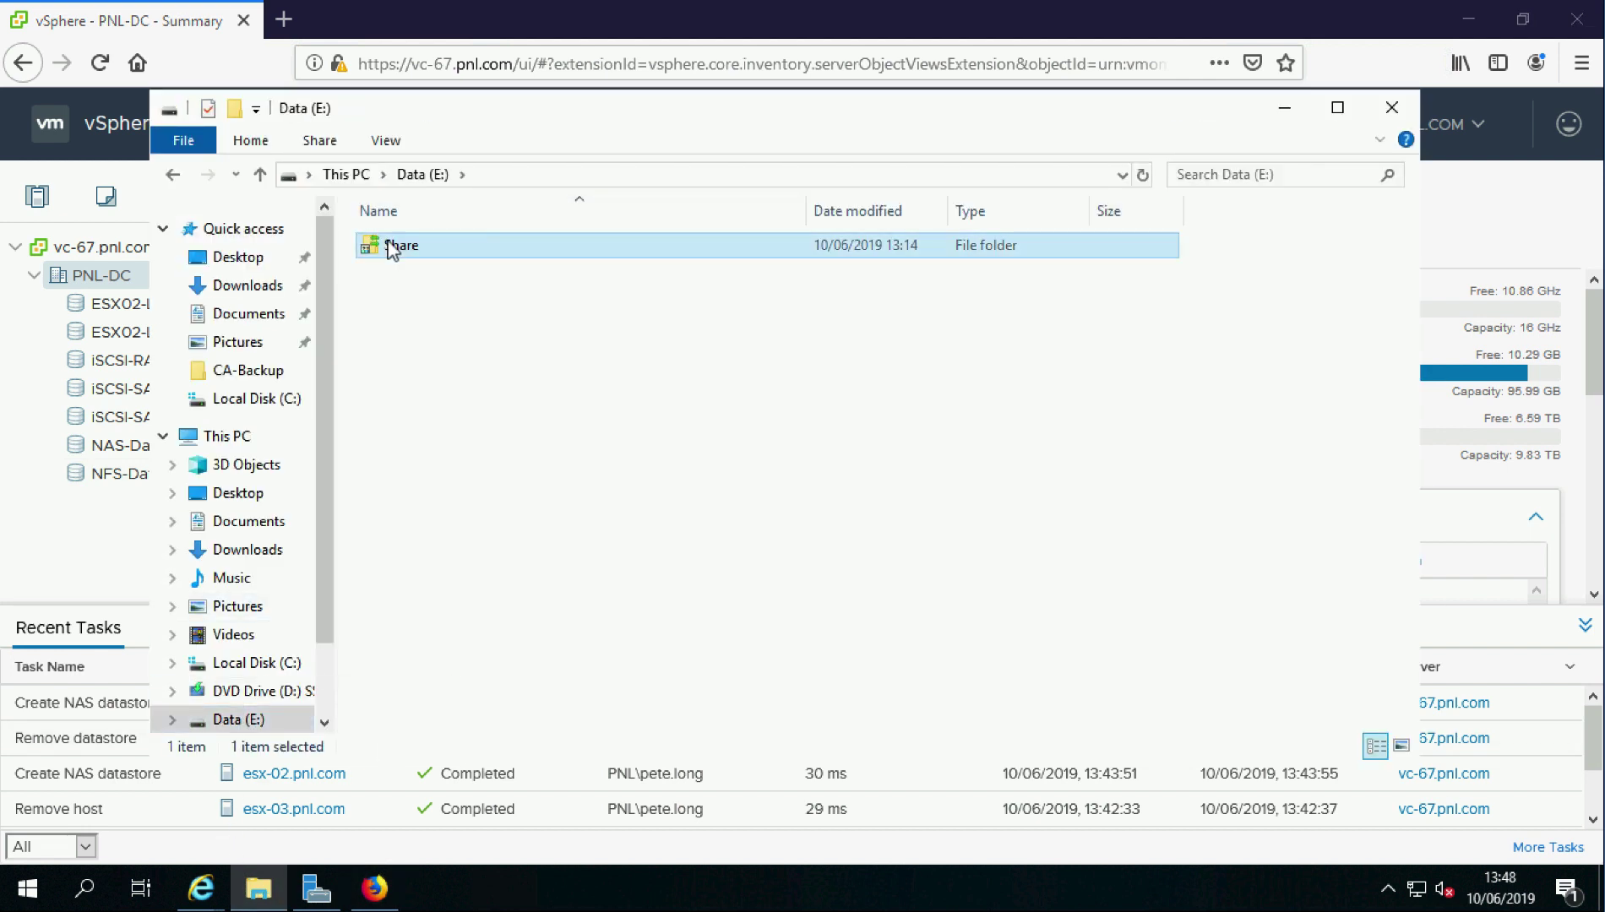
right_click(474, 274)
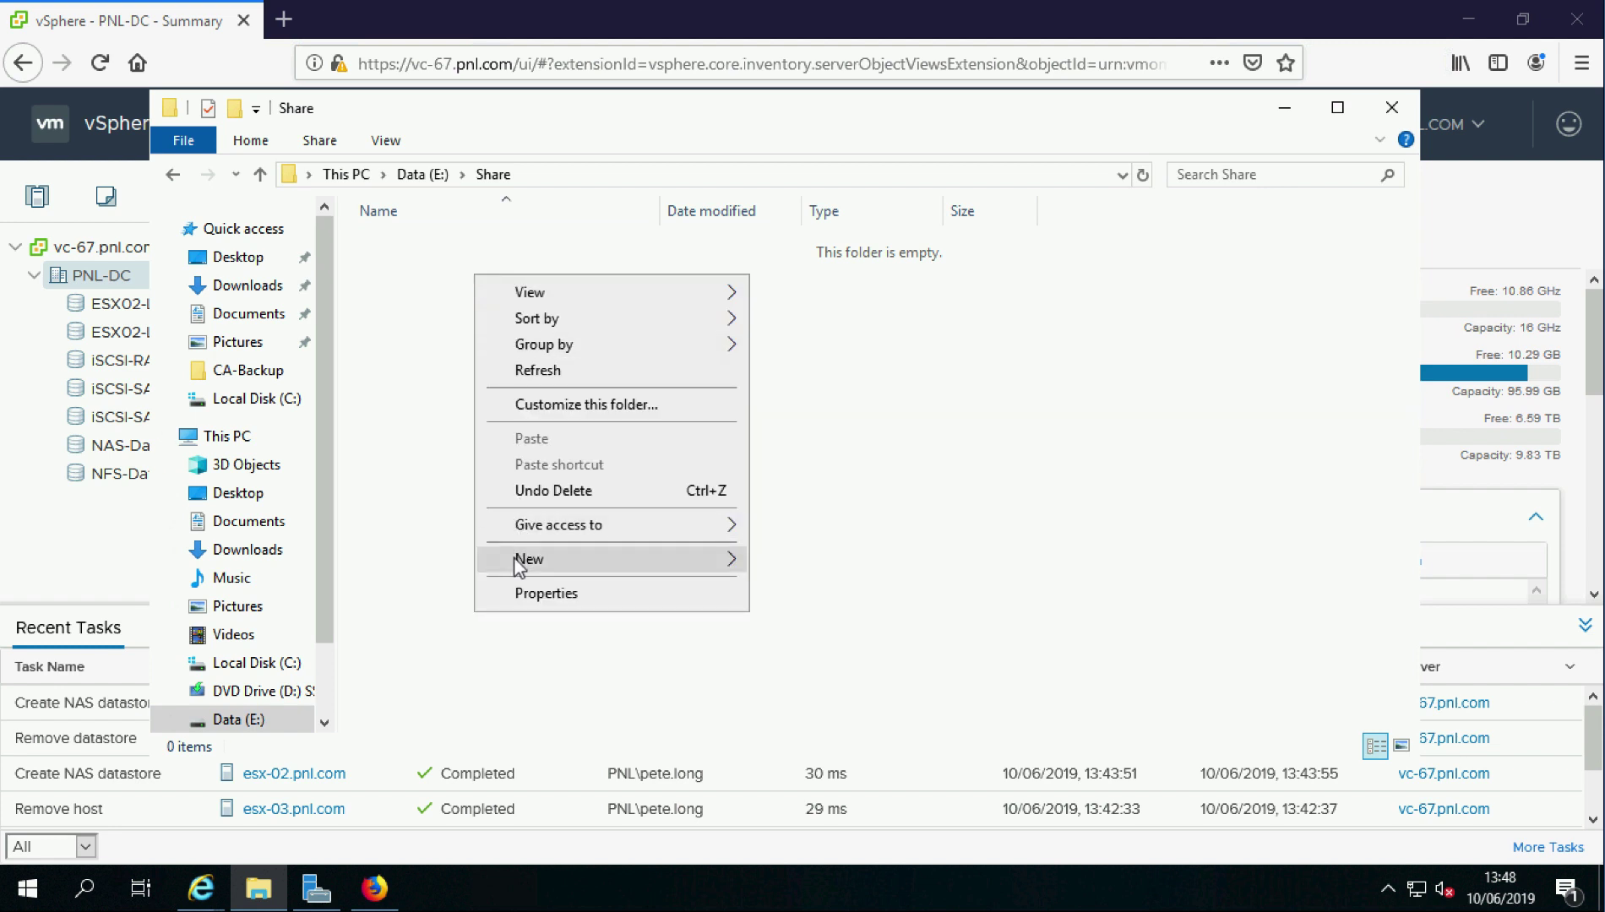
mouse_move(515, 560)
left_click(831, 699)
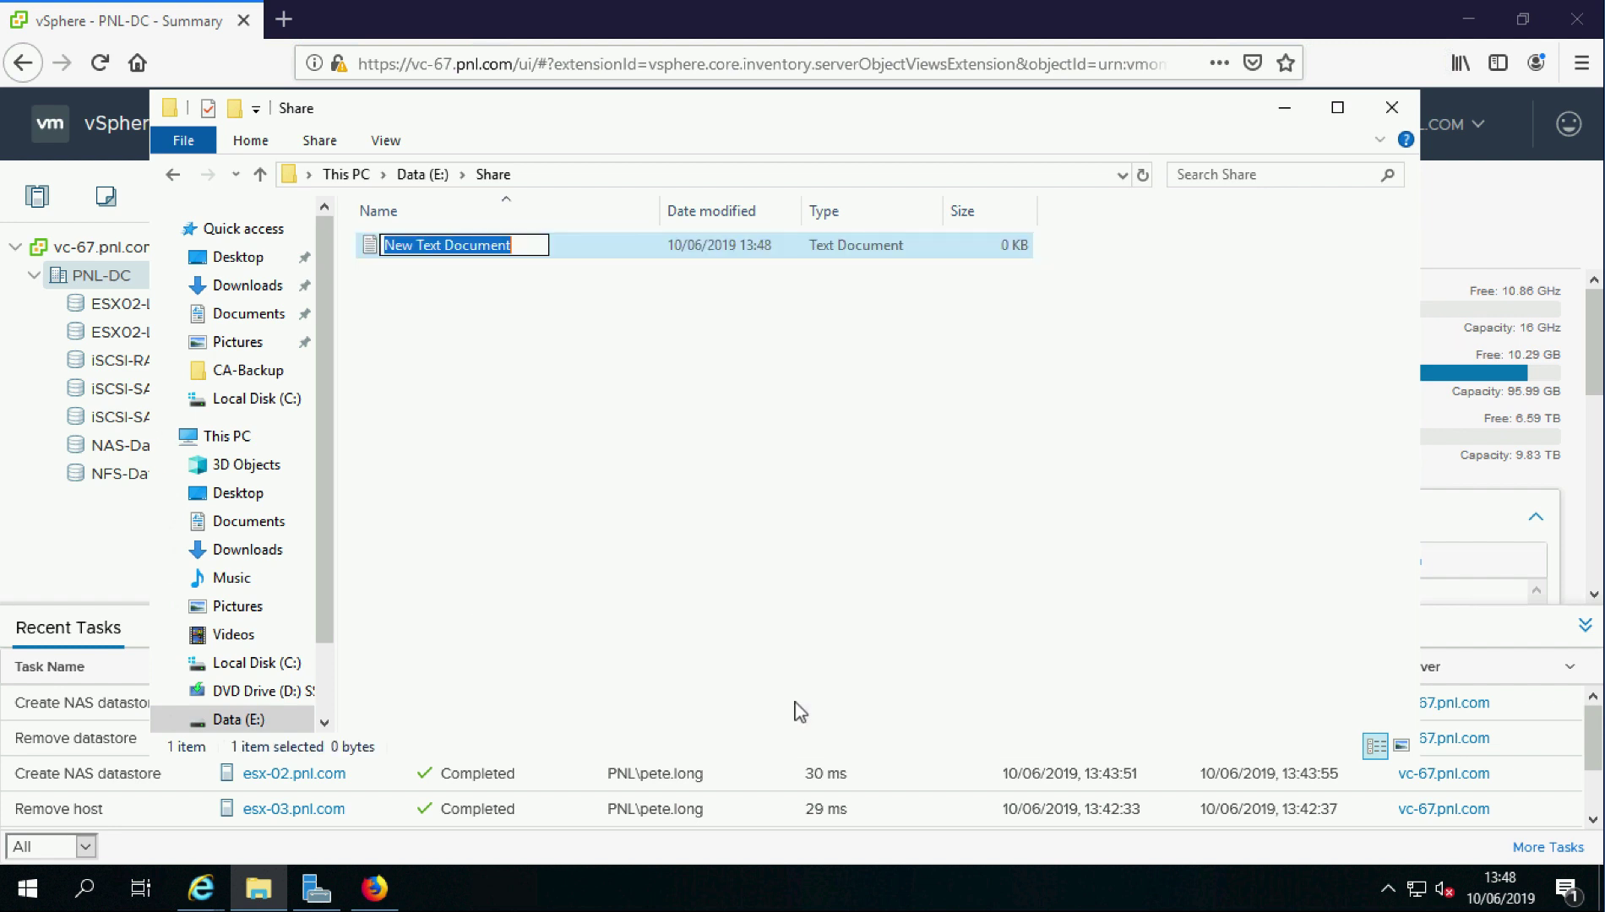
type("test")
key("Return")
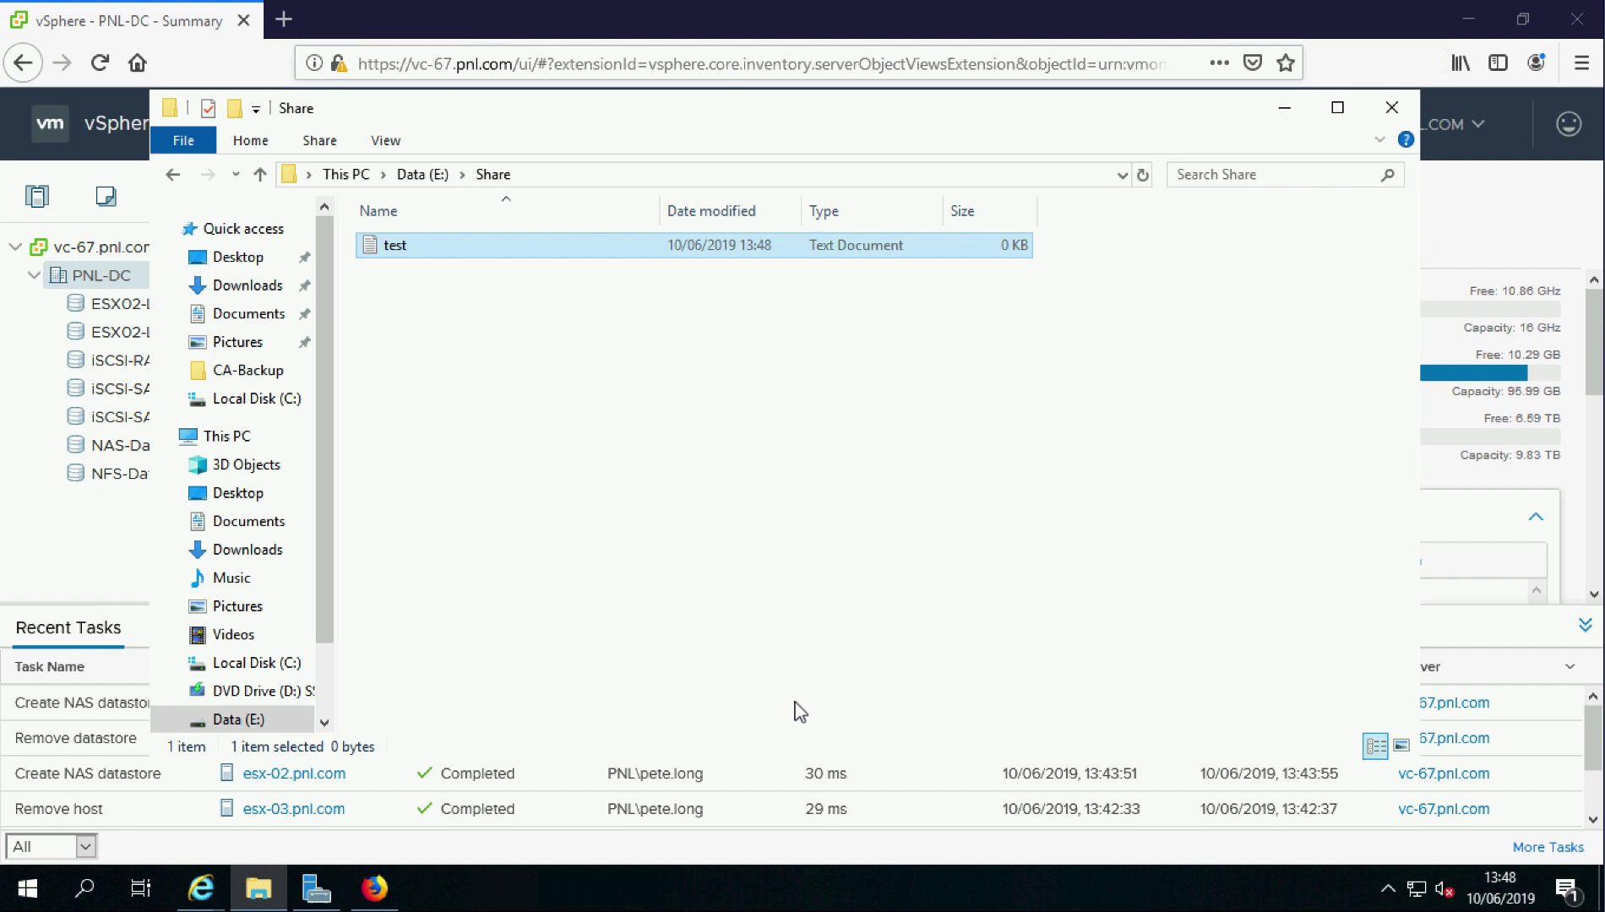
Close Explorer, browse NFS-Datastore's files to confirm test.txt (0 KB), then minimize Firefox
left_click(1391, 108)
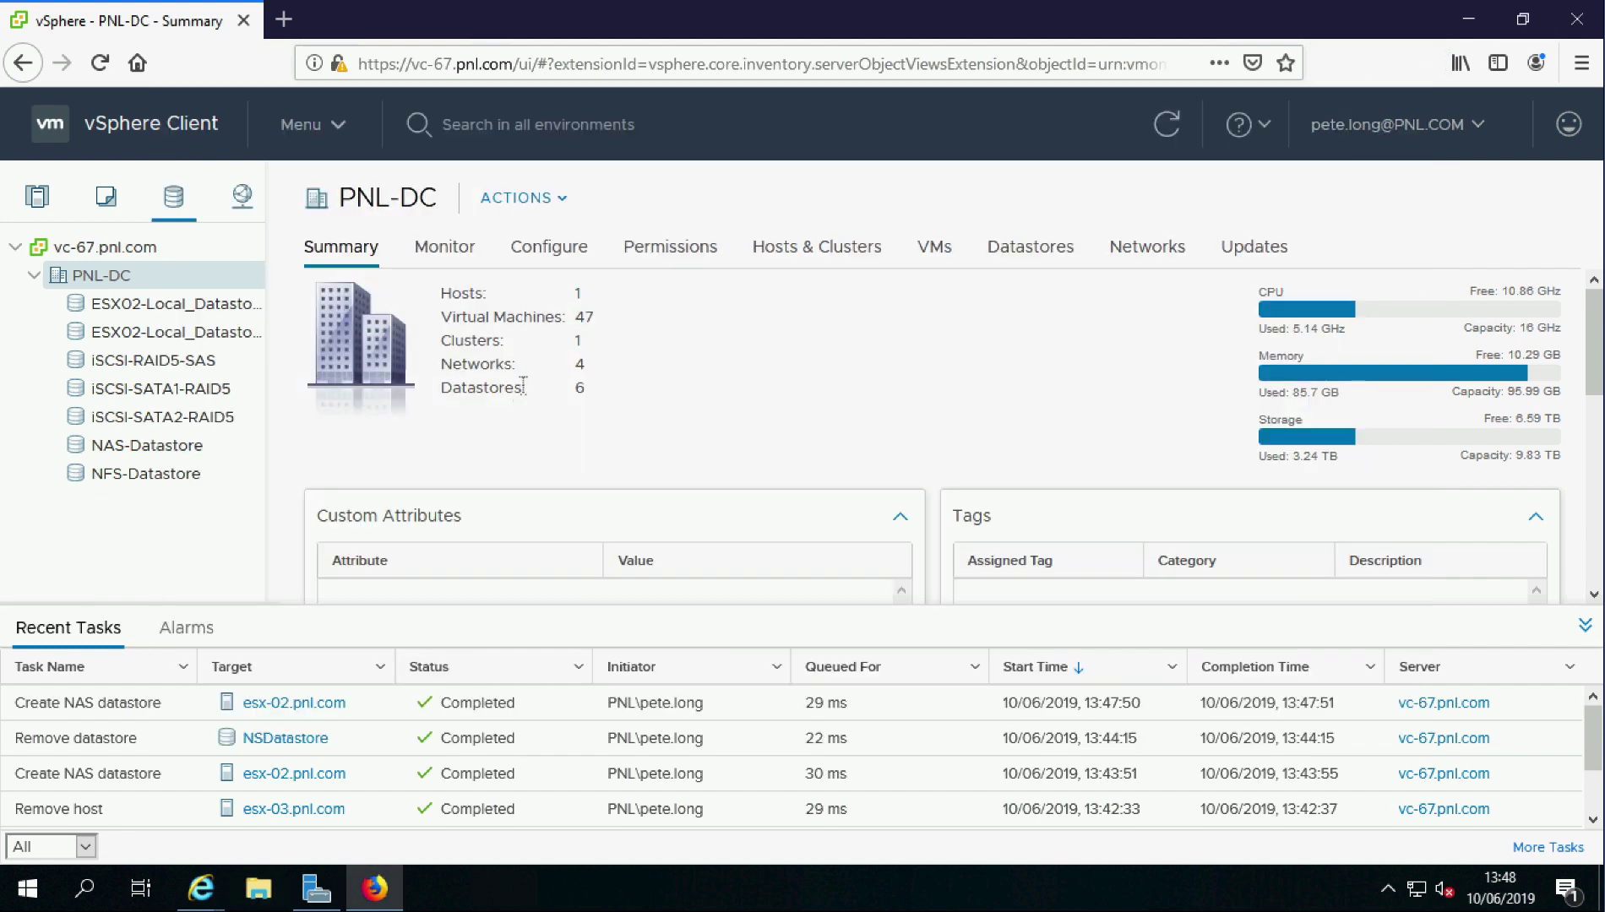
right_click(127, 481)
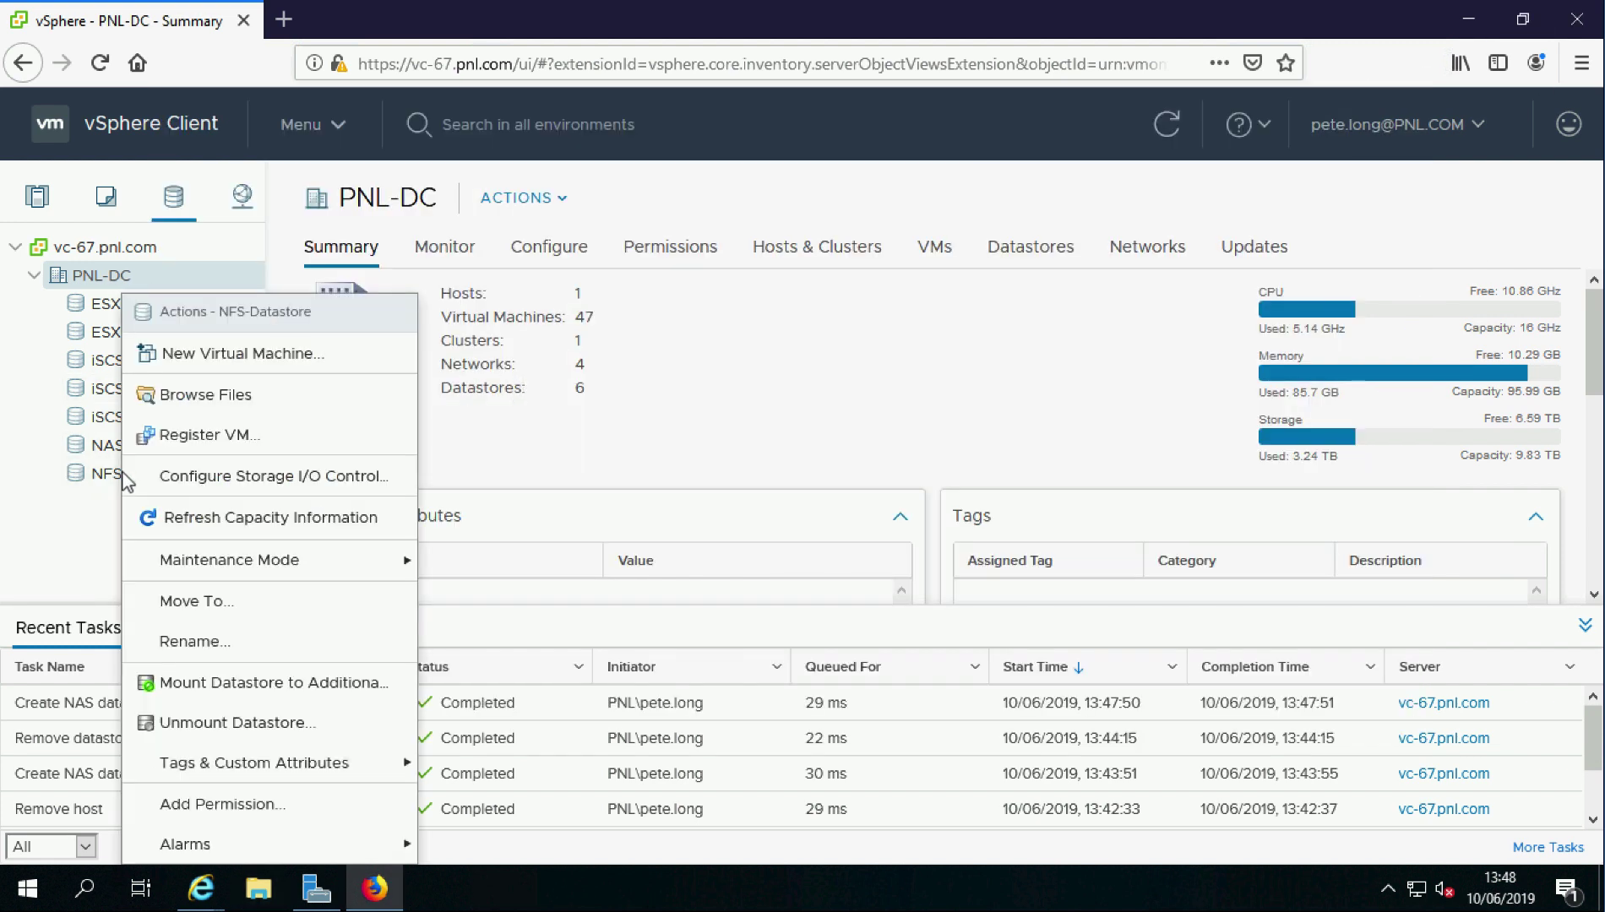
left_click(171, 397)
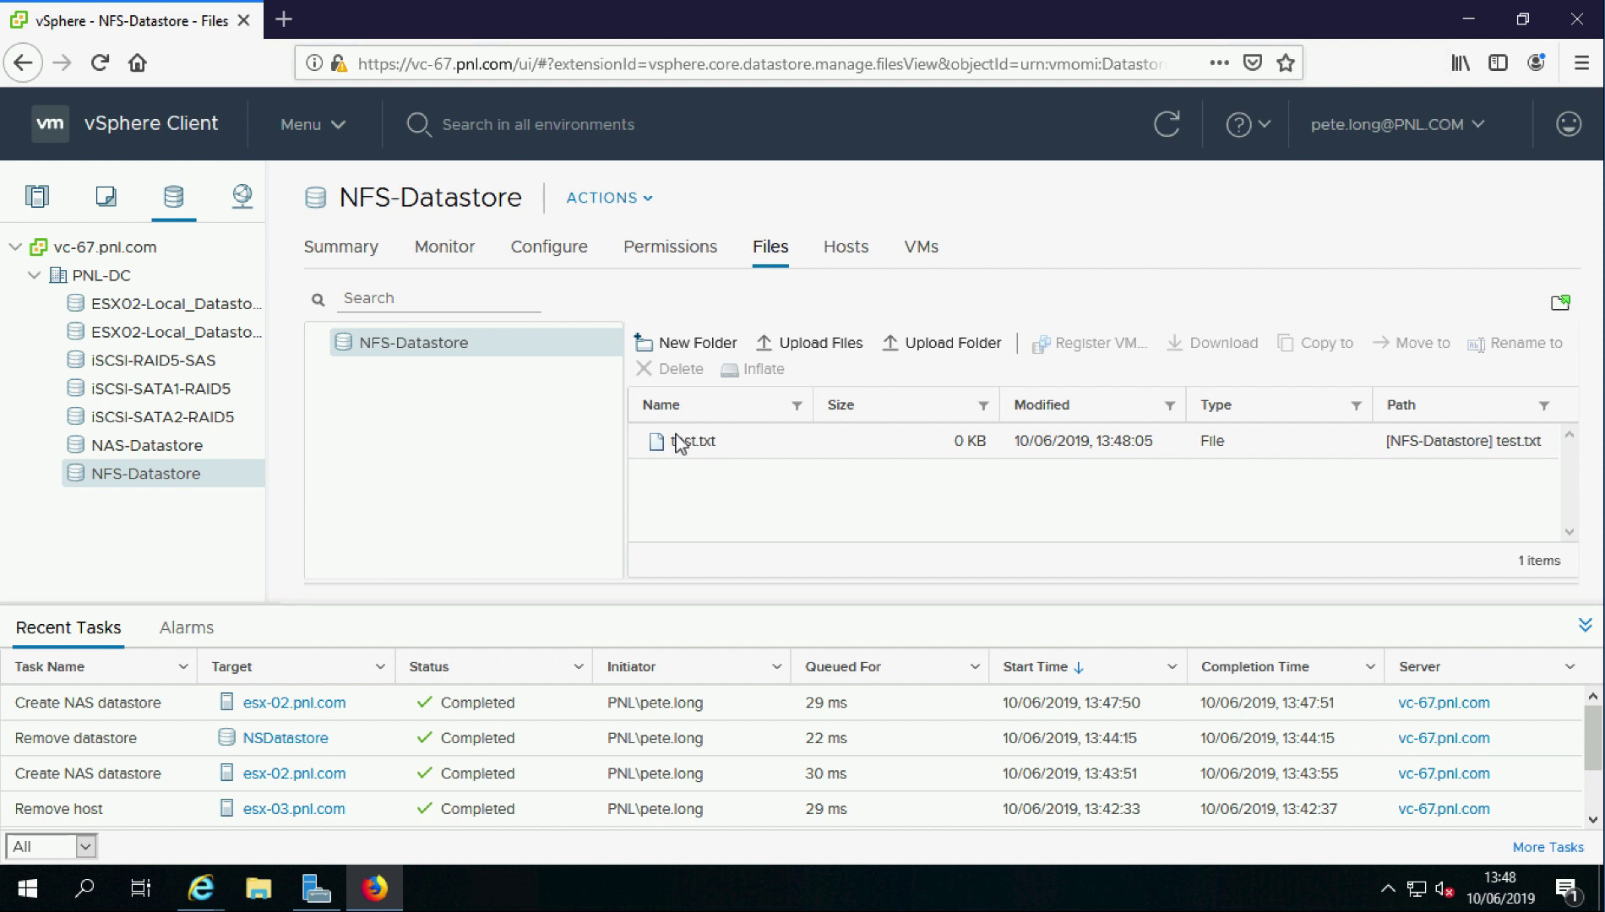
left_click(1468, 20)
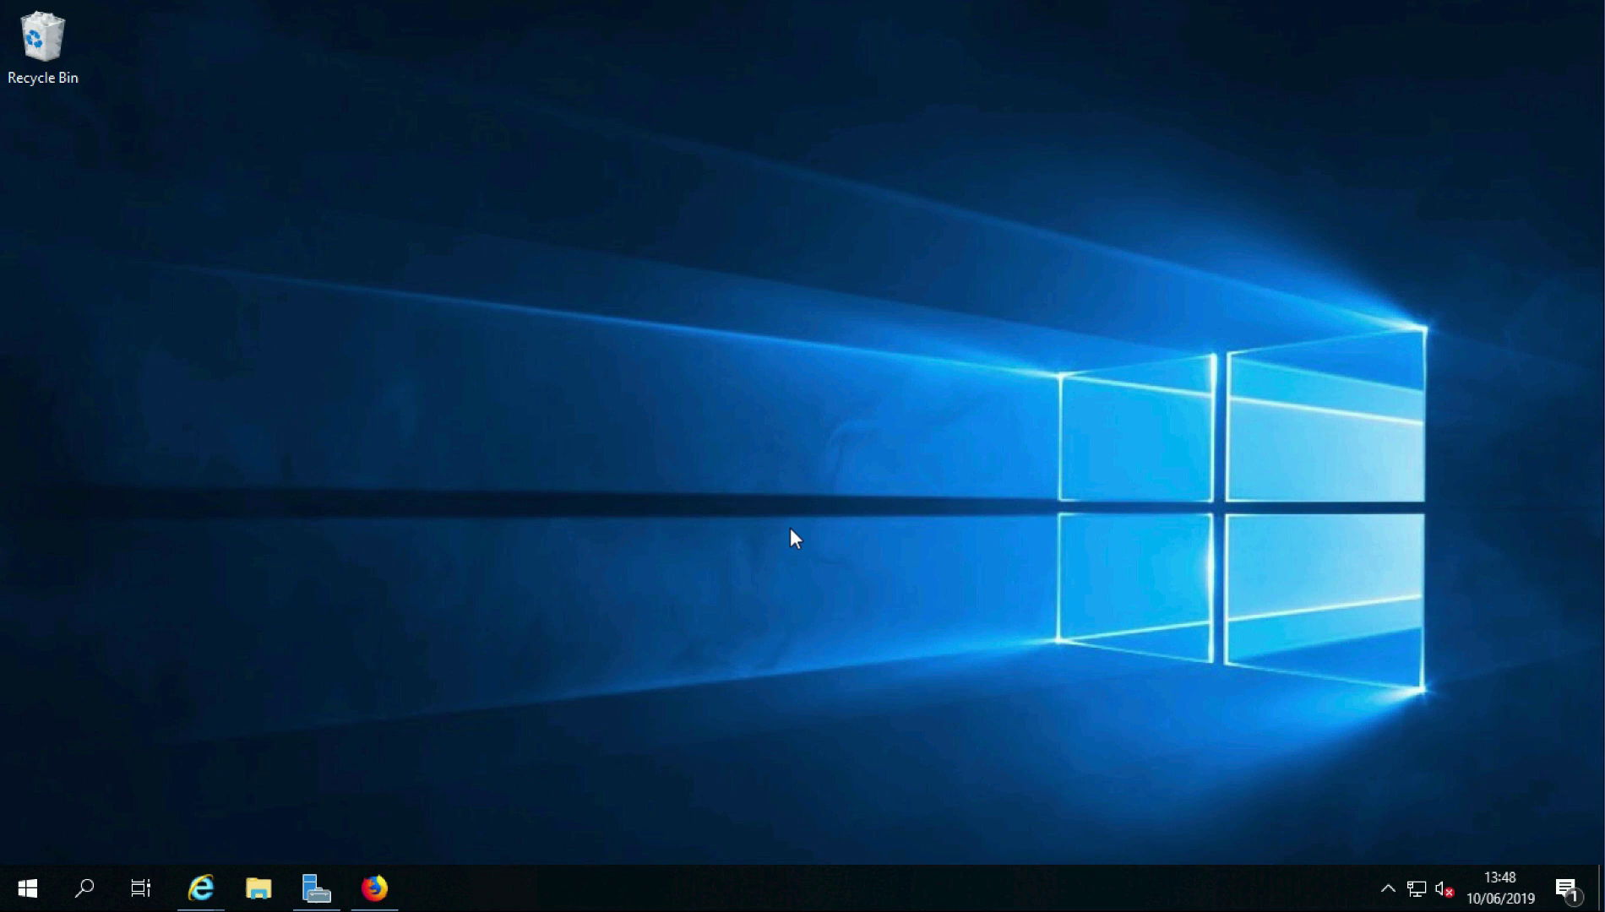